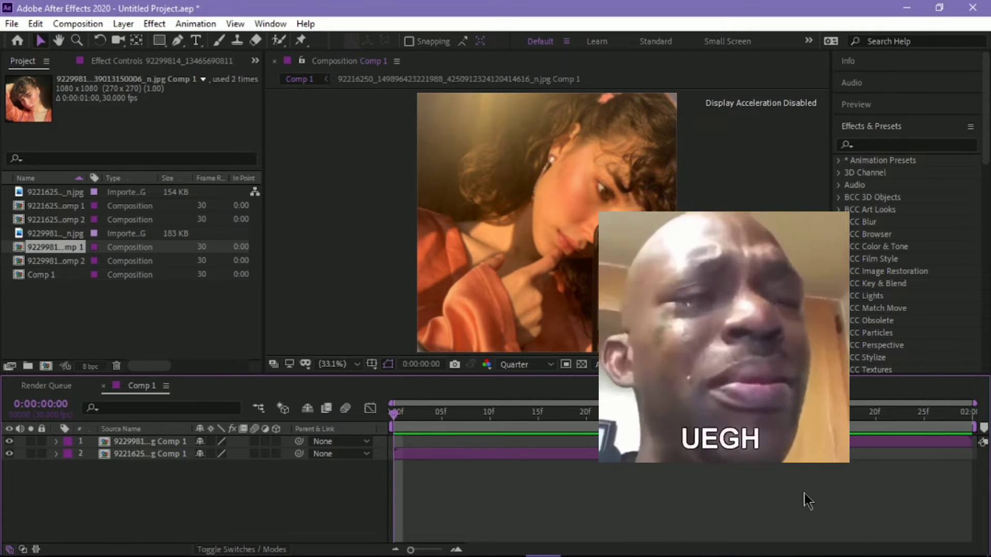
Turn on motion blur for the composition and for both photo layers.
click(419, 457)
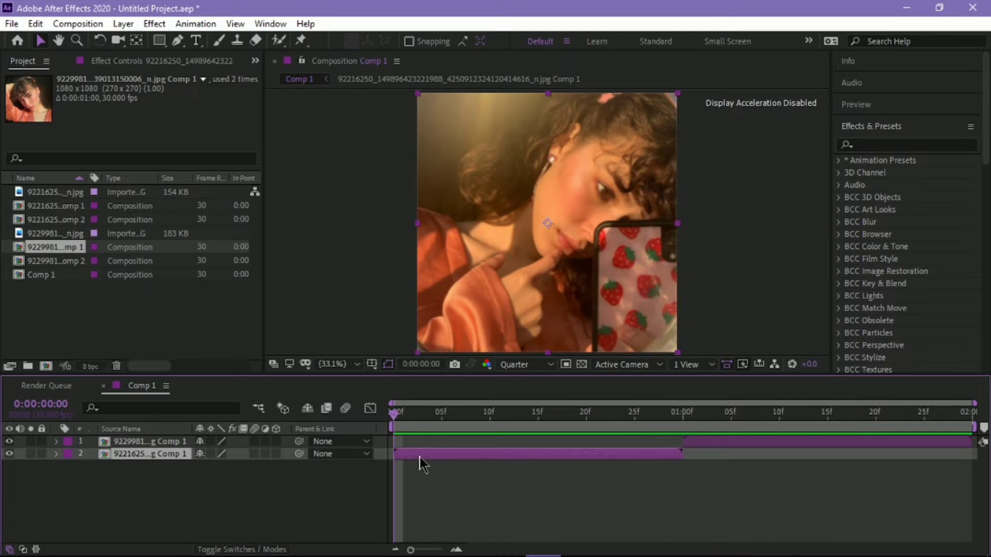
drag(404, 424, 335, 428)
click(345, 409)
drag(162, 499, 151, 440)
click(254, 453)
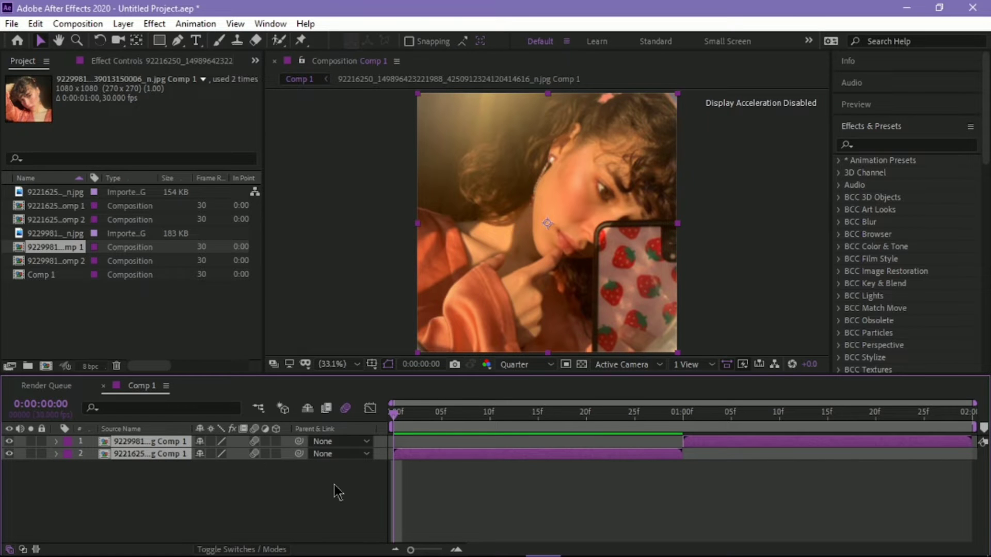
click(333, 484)
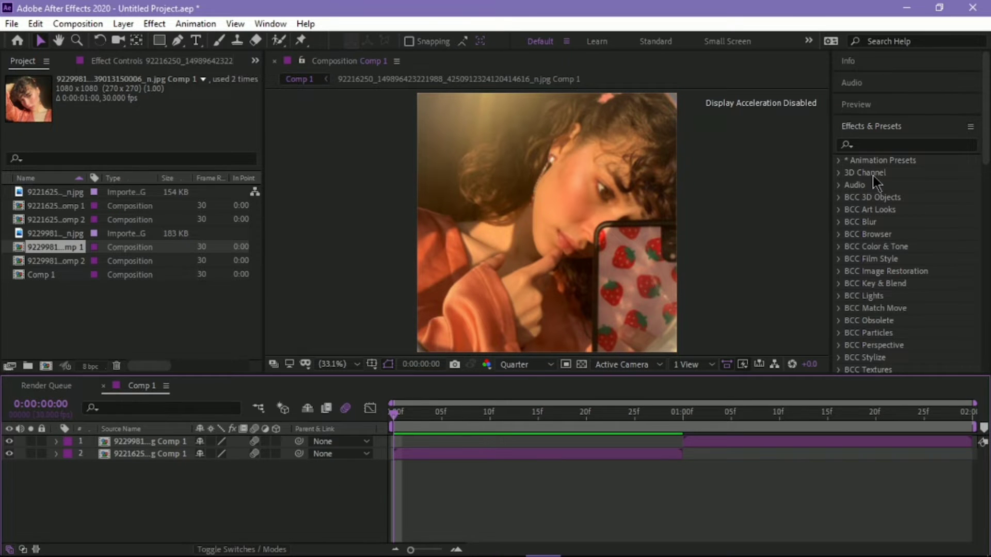
Apply the saved 'motion tile' preset (300 output, mirrored edges) to both photo layers.
click(863, 147)
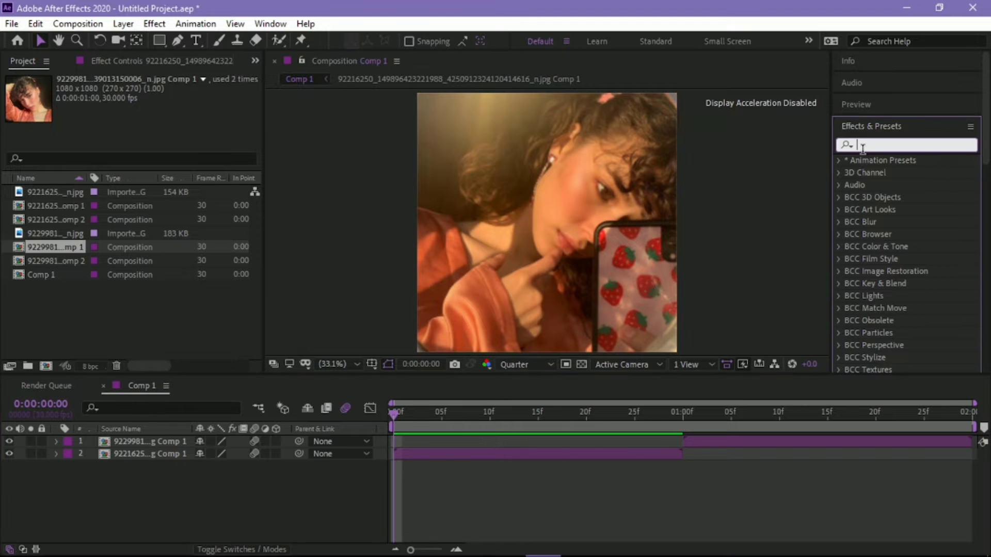
text(motion )
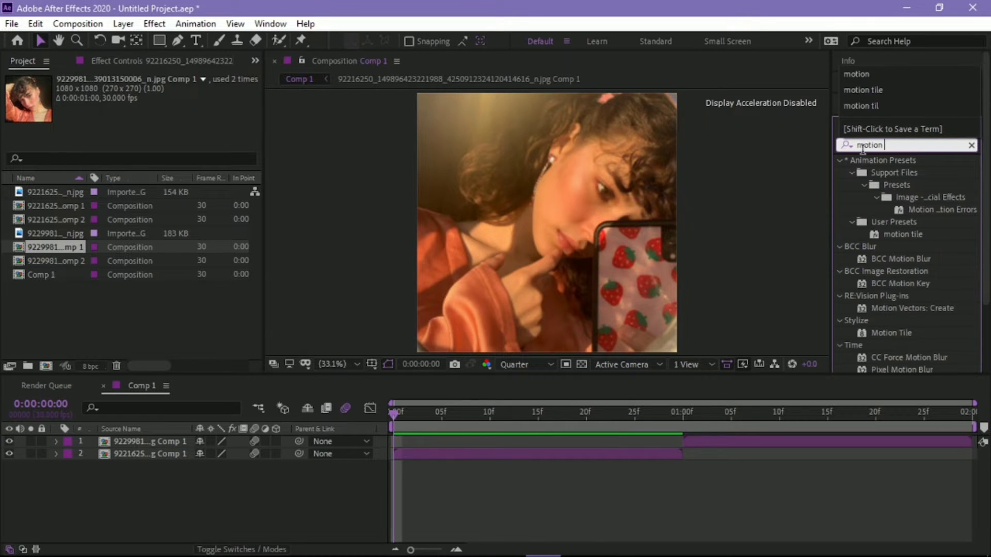
text(tile)
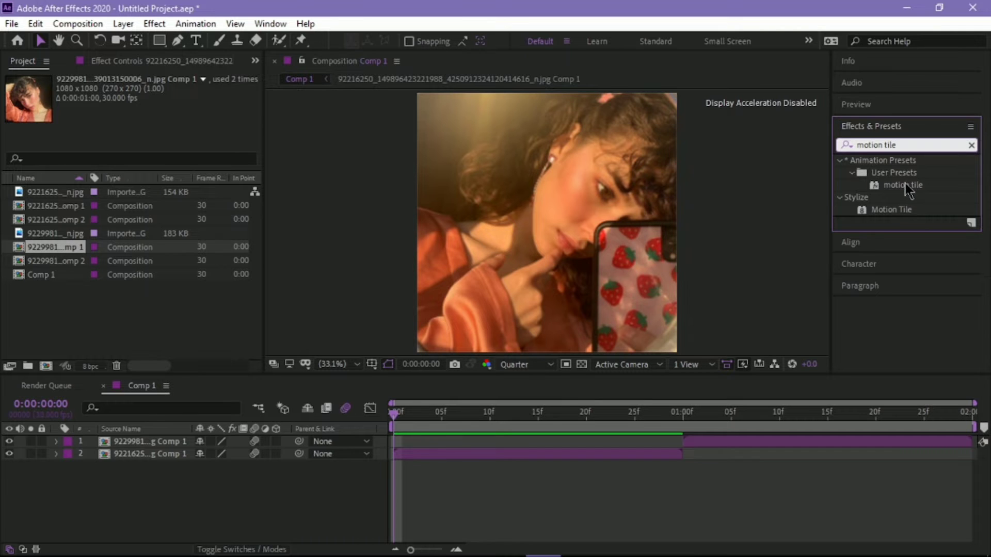
drag(904, 189, 472, 450)
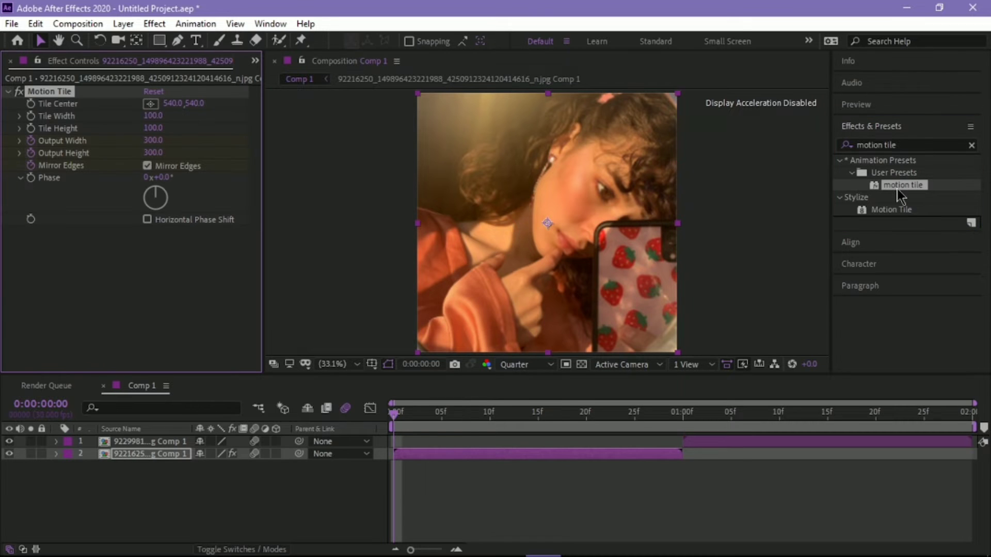
drag(897, 189, 741, 440)
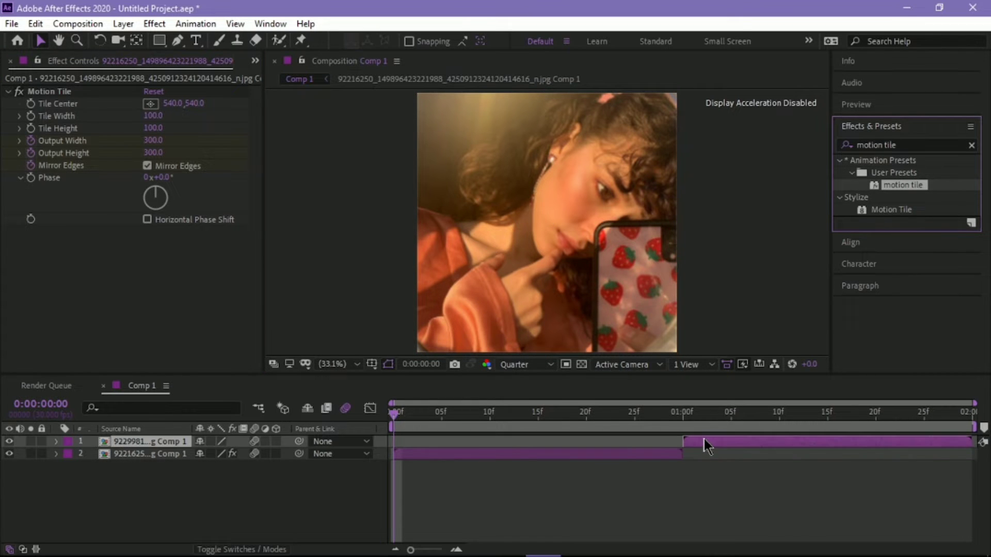
click(704, 444)
drag(903, 185, 730, 442)
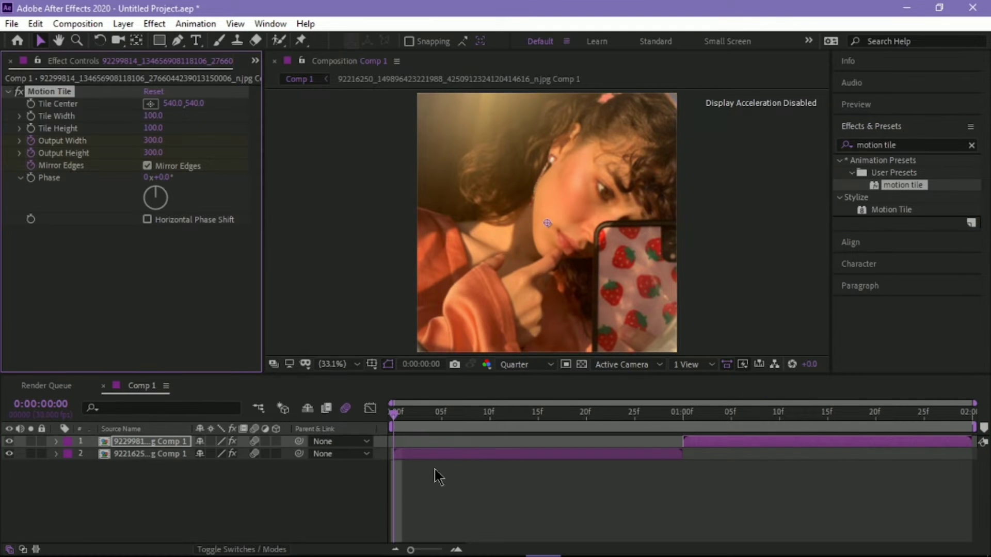
click(441, 454)
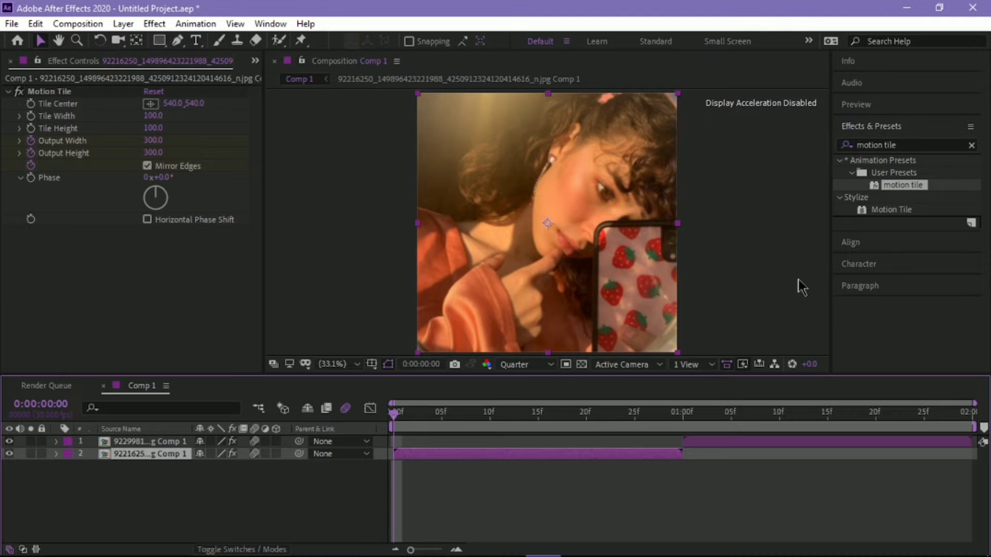
Search 's_fly' and apply S_FlysEyeRect to layer 2.
click(918, 145)
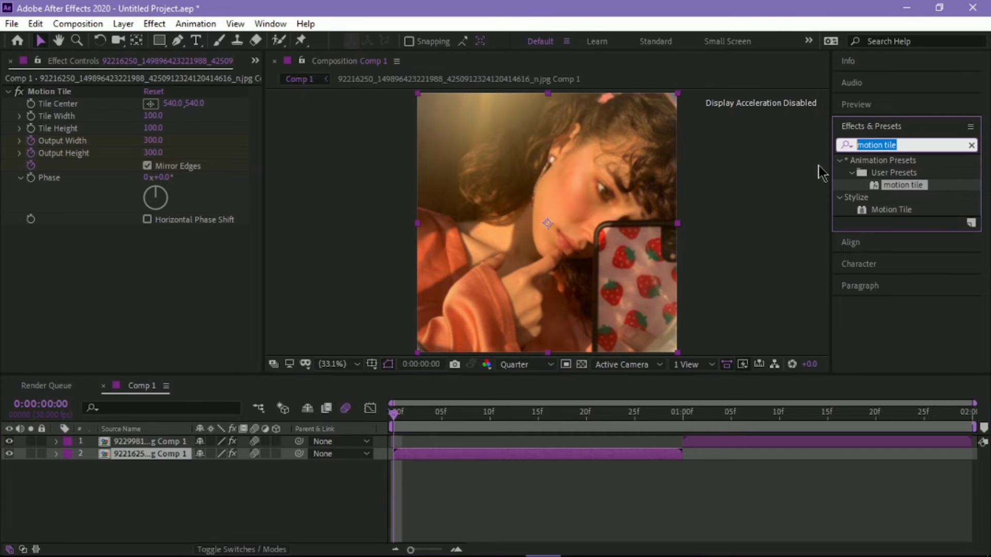
text(s_)
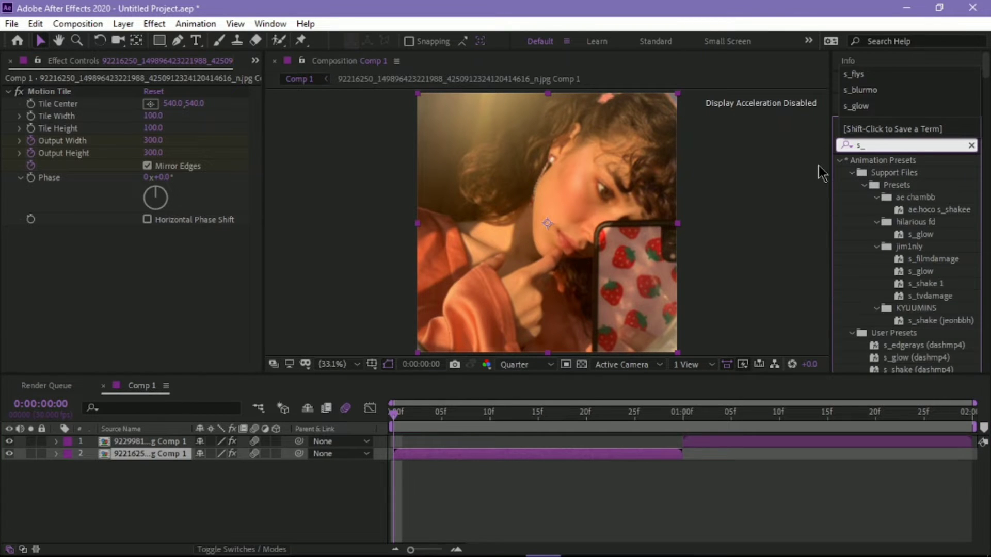
text(fly)
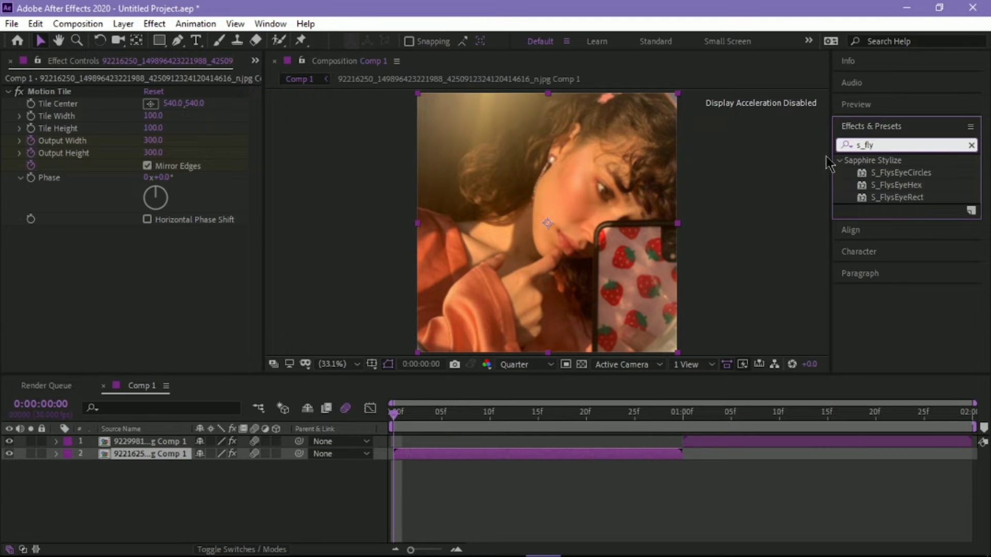
drag(896, 197, 556, 455)
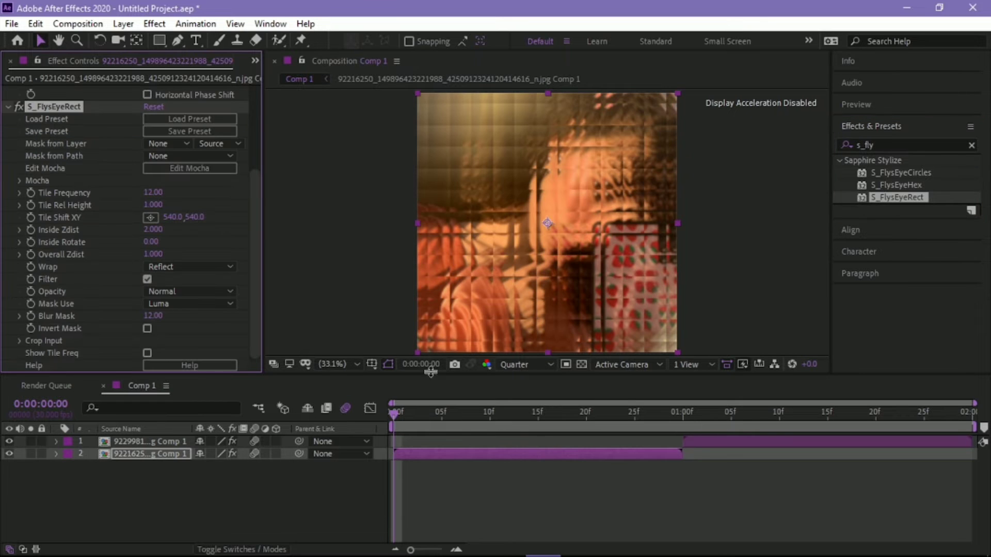
Set S_FlysEyeRect Tile Frequency to 3 and Inside Zdist to 1.
click(160, 194)
text(3)
key(Return)
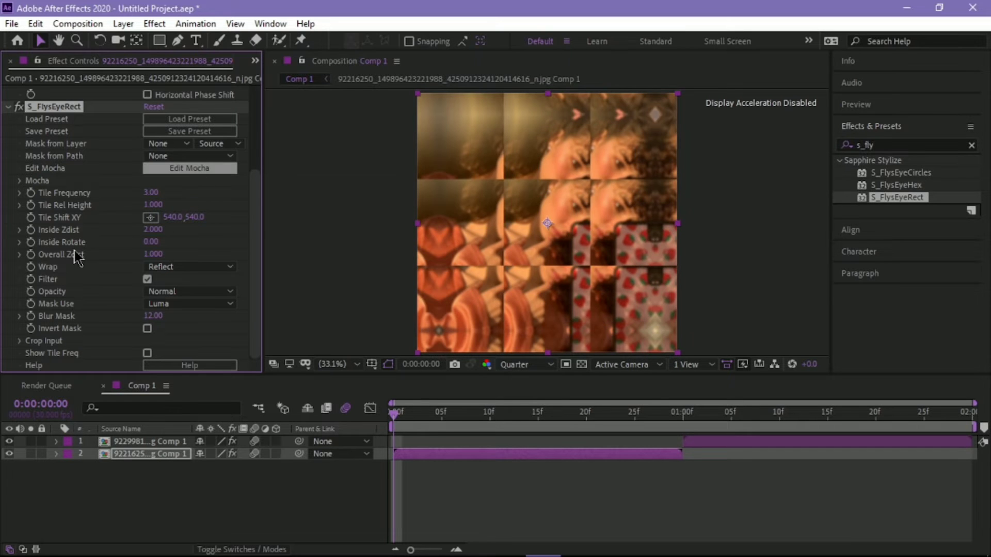
click(152, 230)
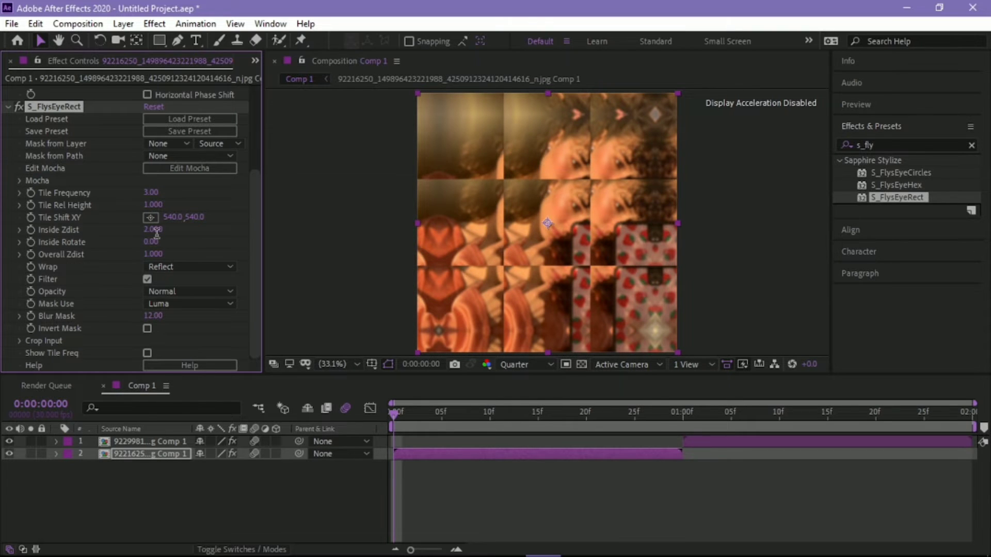
text(1)
key(Return)
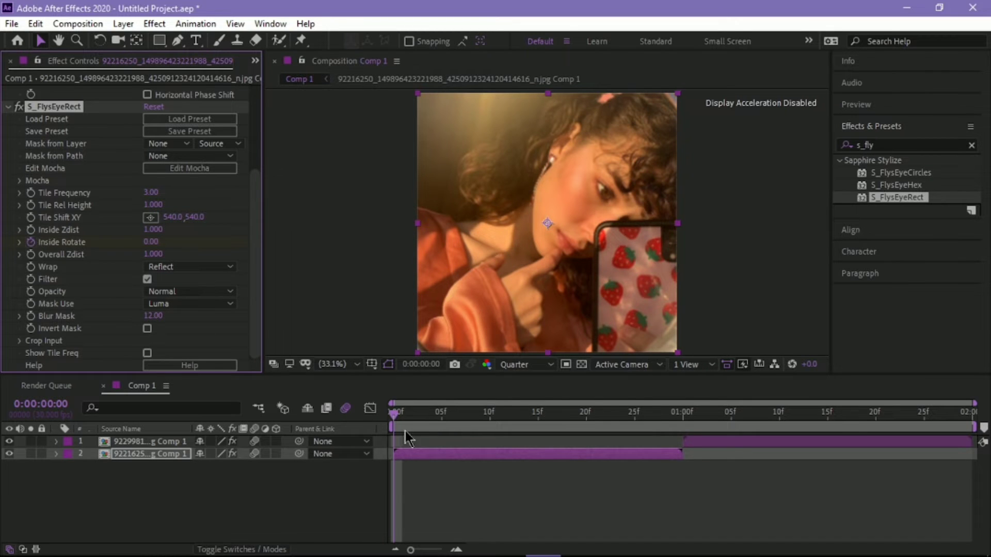
At one second, set Inside Rotate to 90 to create the end keyframe.
drag(394, 414, 686, 460)
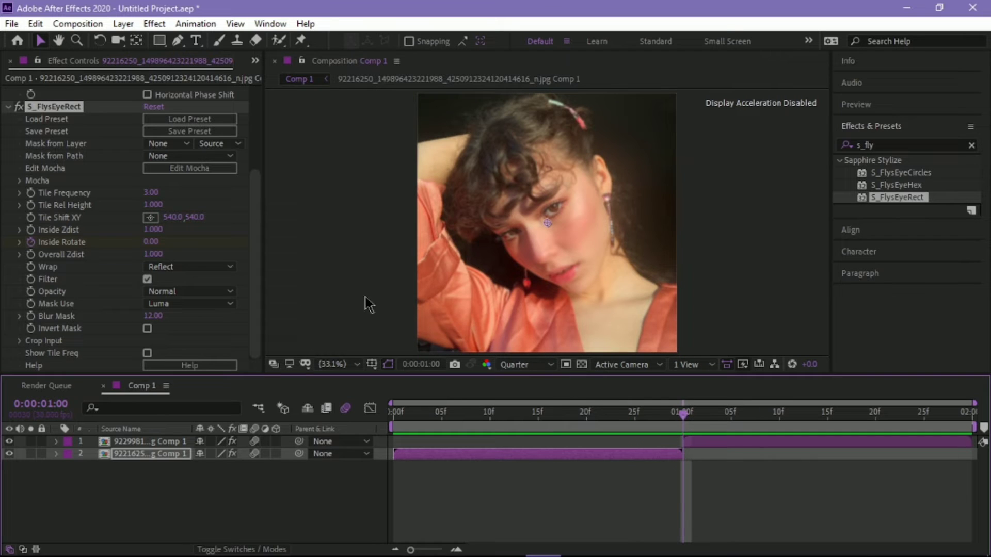
click(151, 242)
text(90)
key(Return)
Apply Easy Ease to both Inside Rotate keyframes.
key(u)
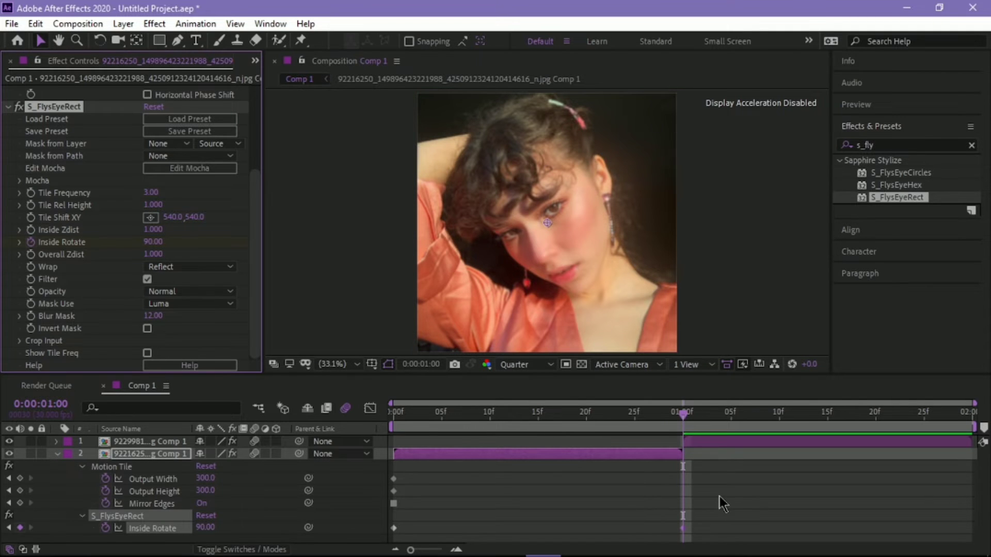
drag(707, 528, 400, 528)
right_click(394, 527)
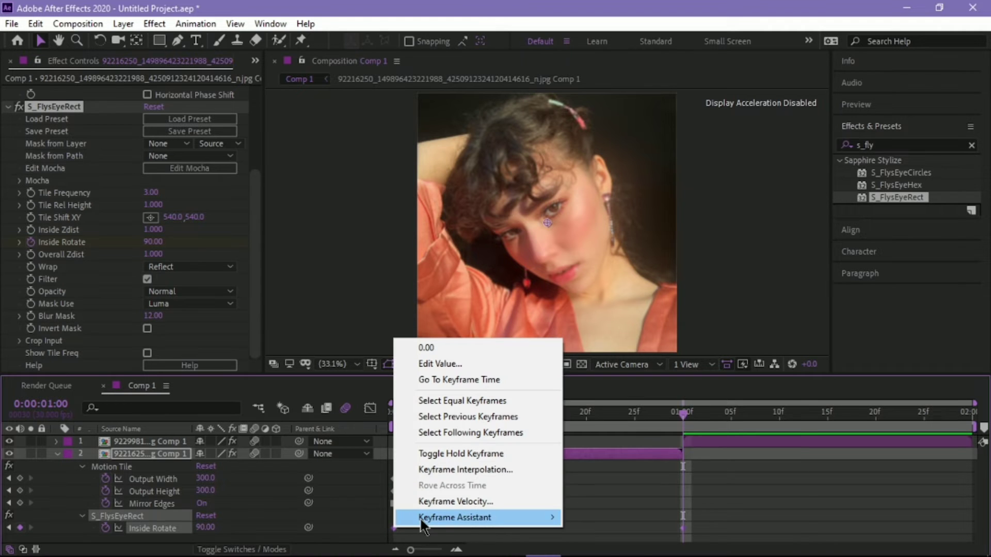
click(592, 420)
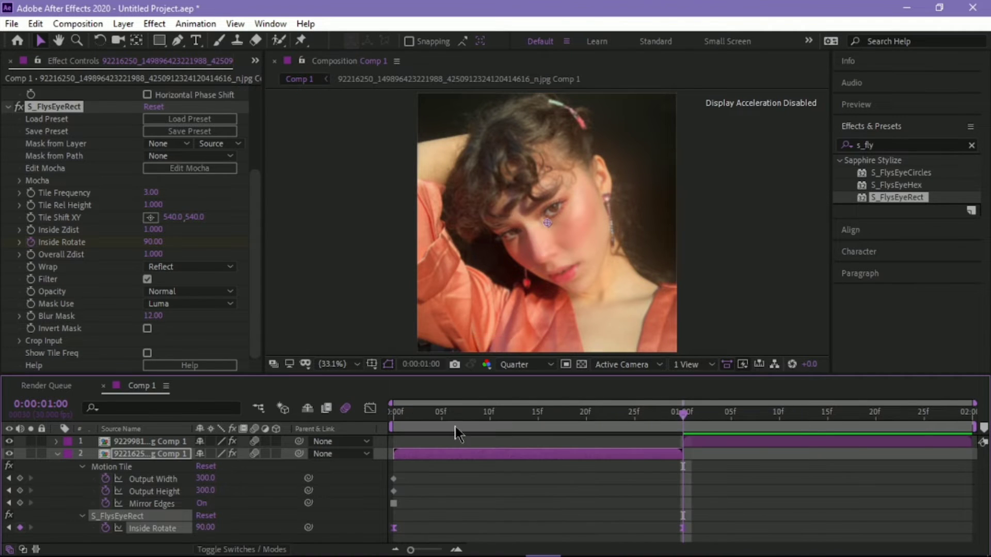
In the Graph Editor, reshape the Inside Rotate curve for a slow start and sharp rise into 90.
click(370, 408)
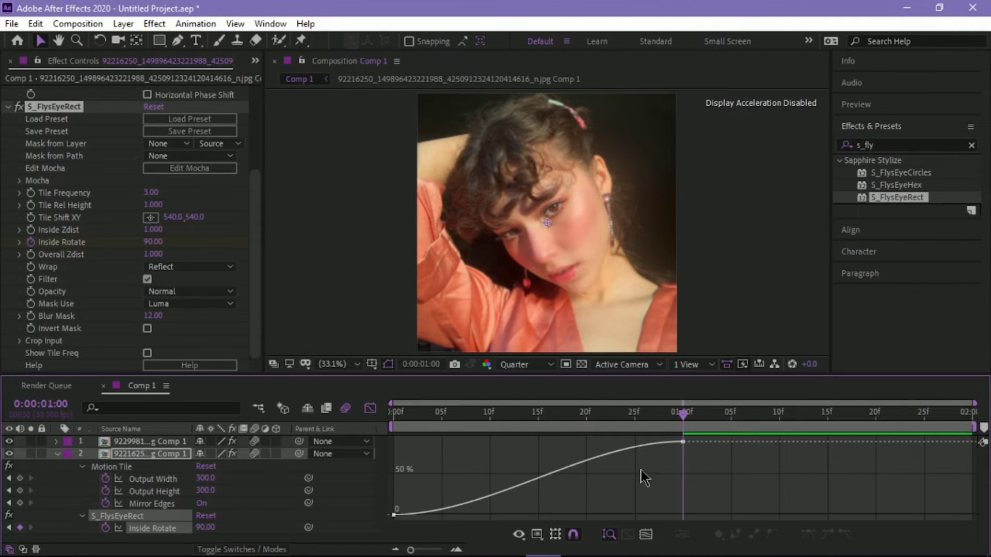
click(537, 535)
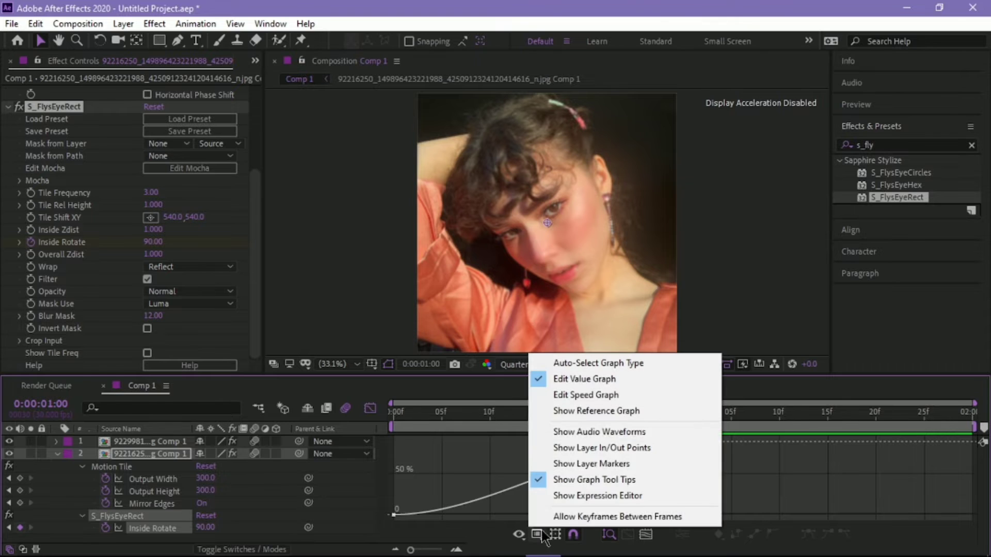
click(576, 411)
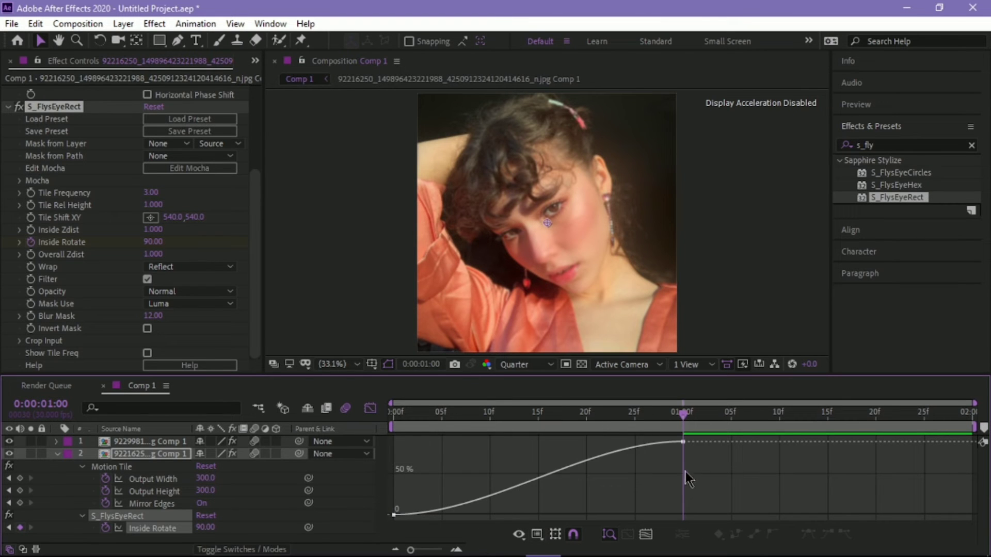
click(681, 443)
drag(587, 444, 695, 493)
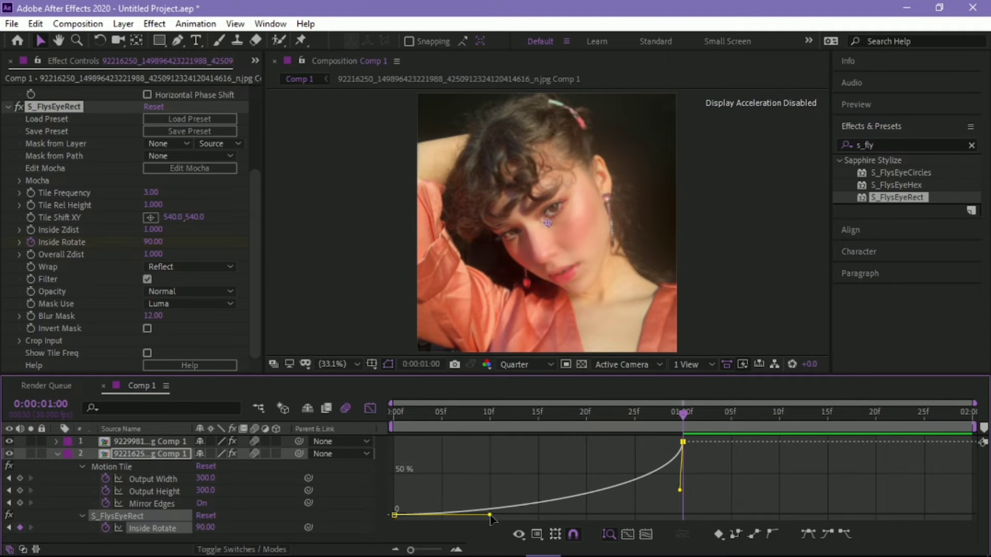
drag(490, 515, 654, 526)
click(369, 408)
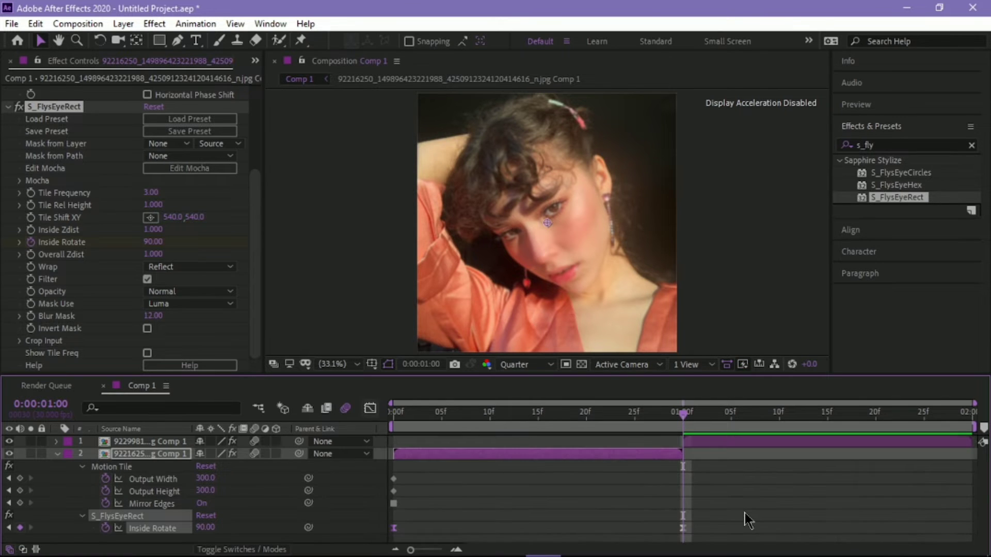
Collapse the layer's properties and play back the transition to preview it.
key(u)
key(Page_Up)
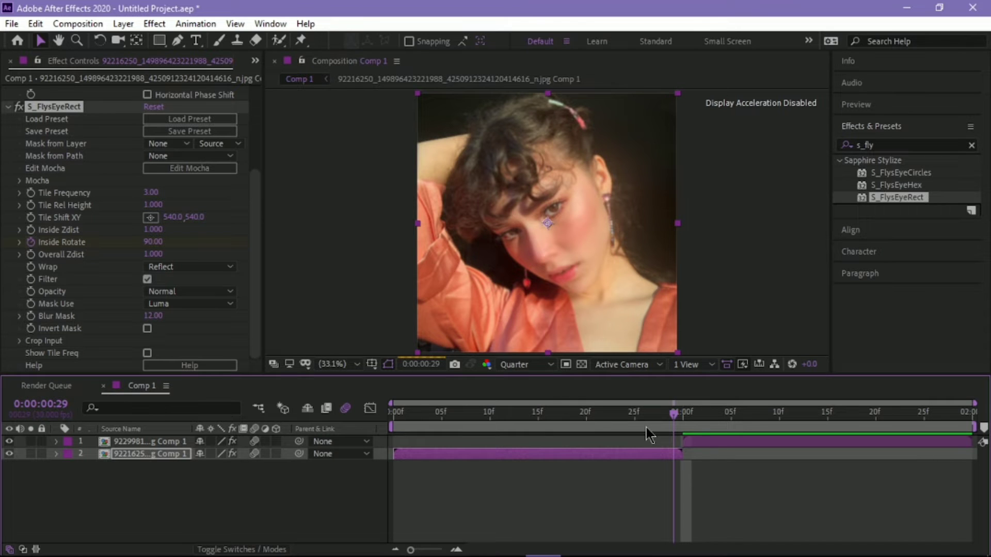
key(space)
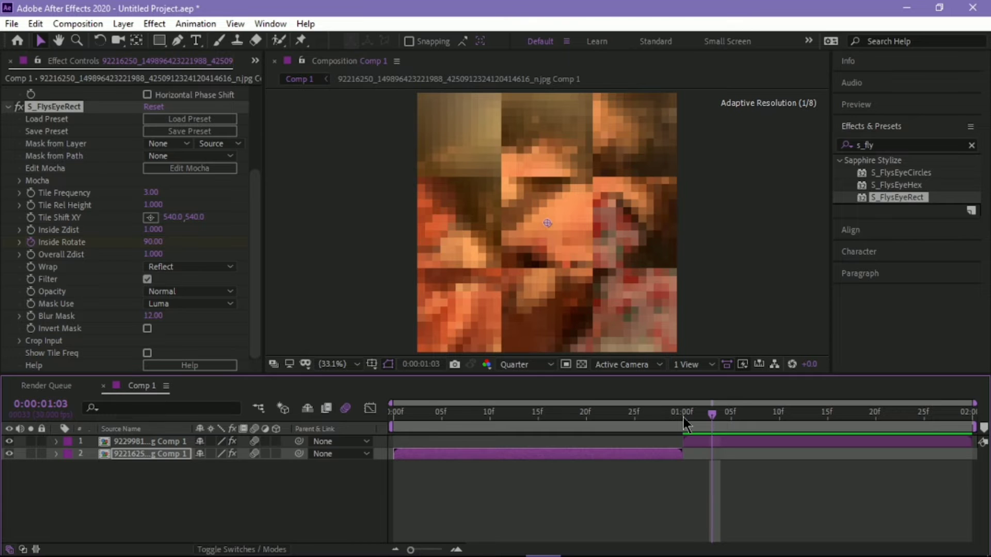
At one second, apply S_FlysEyeRect to the second clip's layer.
click(683, 417)
drag(684, 442, 716, 444)
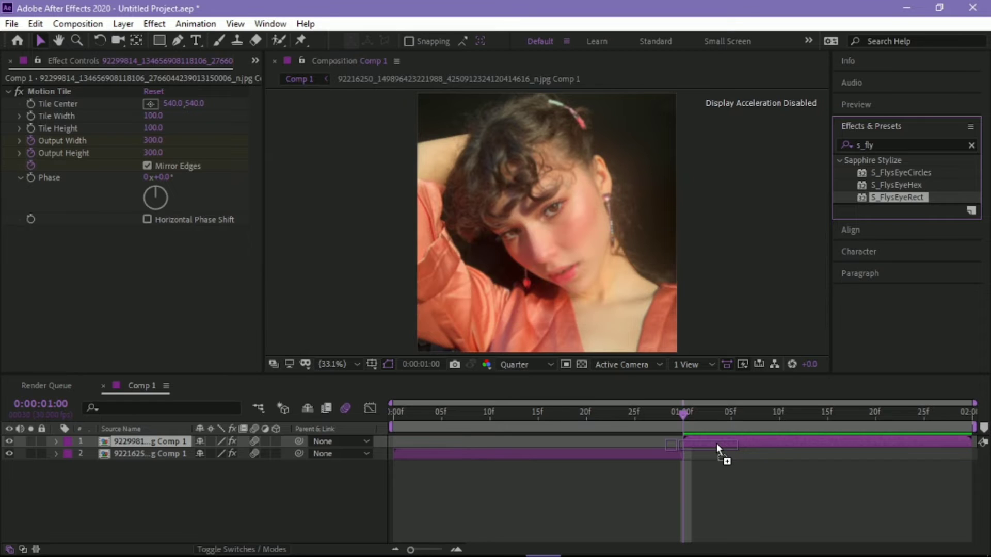
drag(716, 443, 716, 444)
Set Inside Zdist to 1 and keyframe Inside Rotate at -90.
click(151, 230)
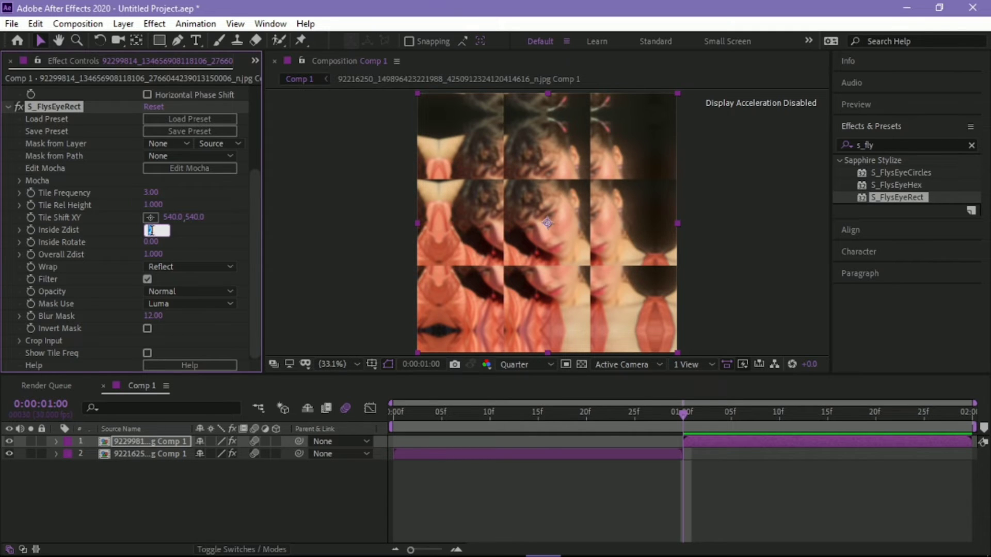
text(1)
key(Tab)
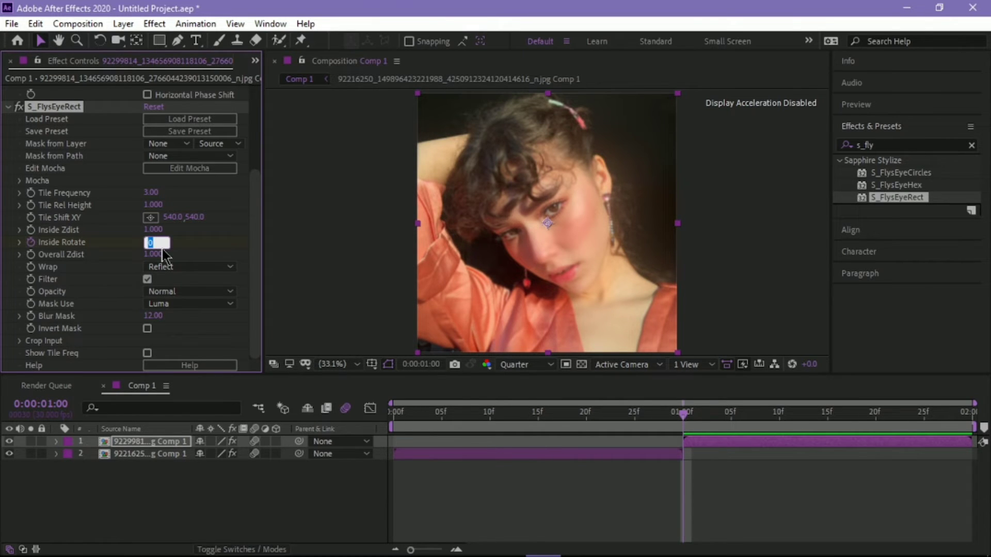
text(-90)
key(Return)
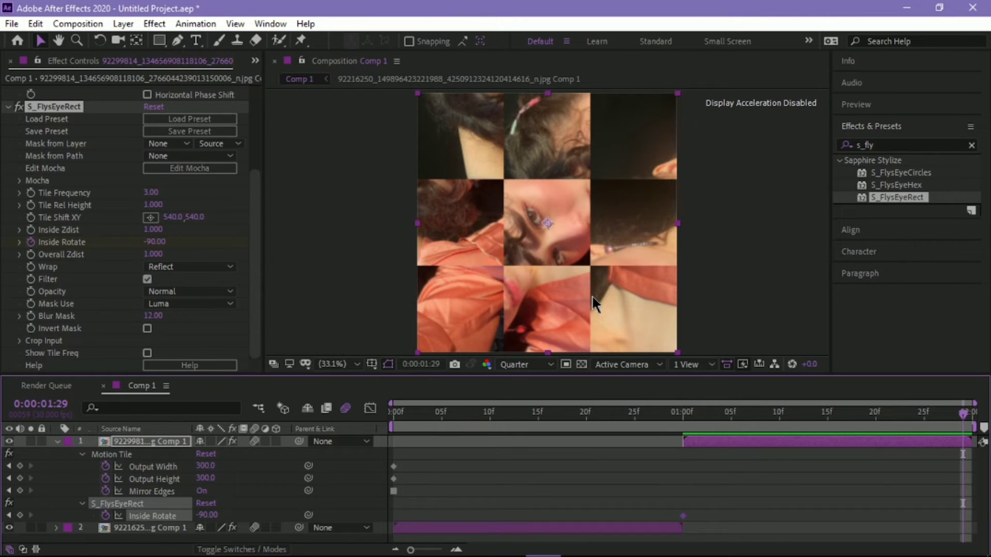
Set the ending Inside Rotate keyframe to 0 at 1:29.
click(153, 241)
text(0)
key(Return)
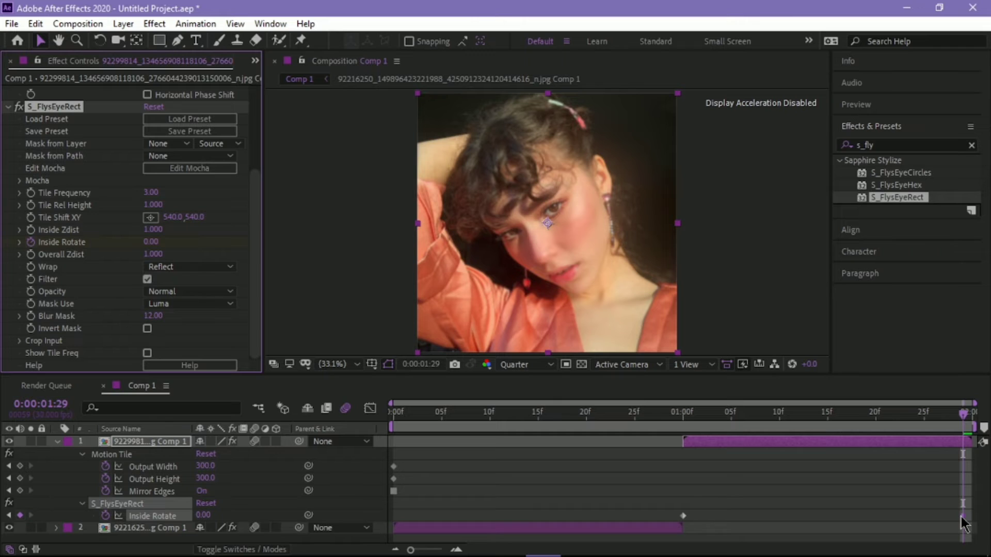
Ease the keyframes and reshape the curve for a fast start that settles into 0.
right_click(962, 515)
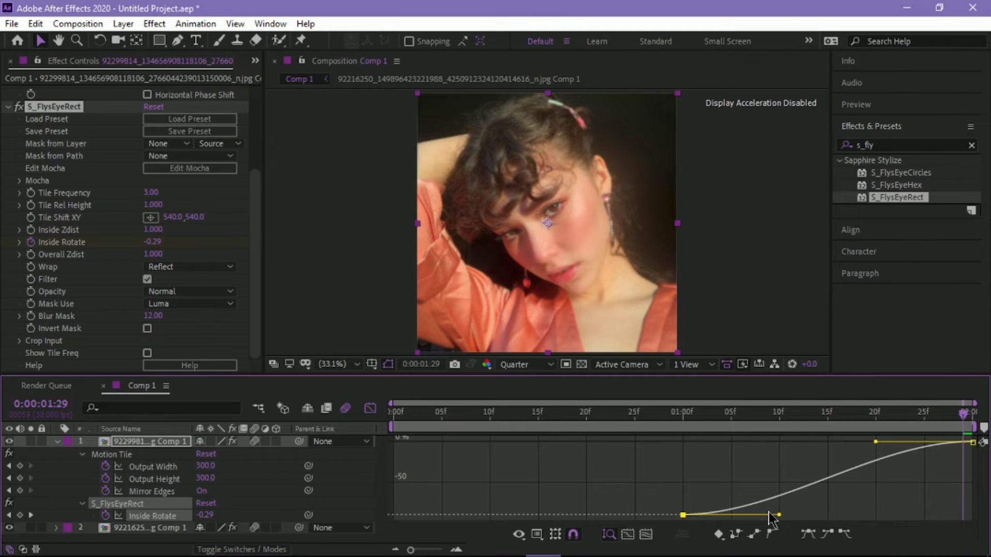
drag(770, 518, 726, 449)
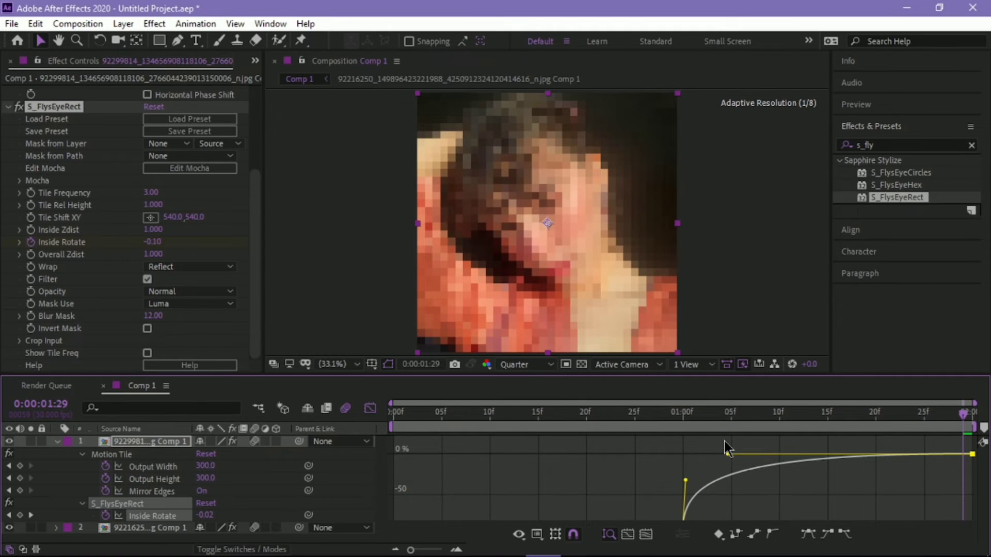
key(shift+F3)
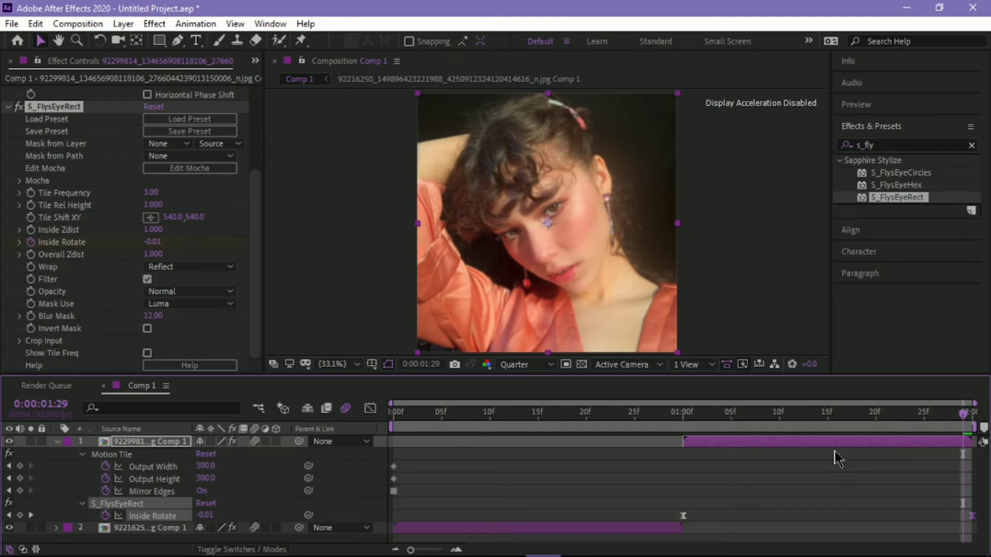
key(u)
key(i)
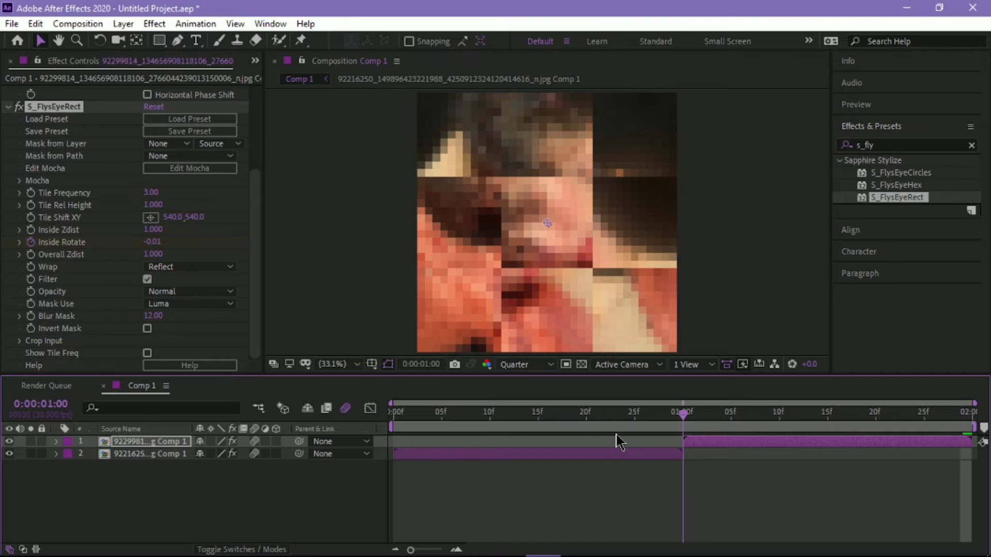
click(426, 455)
Pre-compose each of the two clip layers, moving all attributes into the new precomps.
key(i)
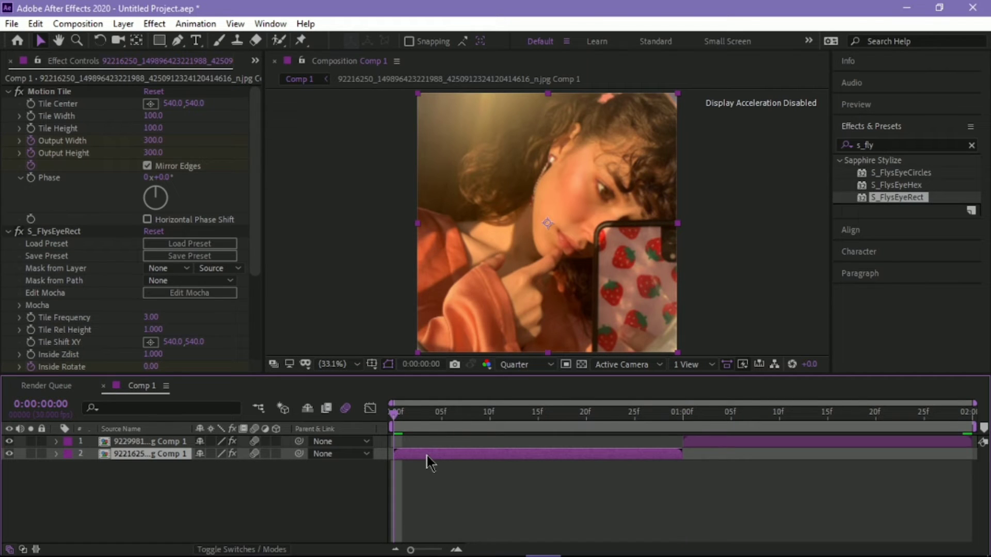
key(ctrl+shift+c)
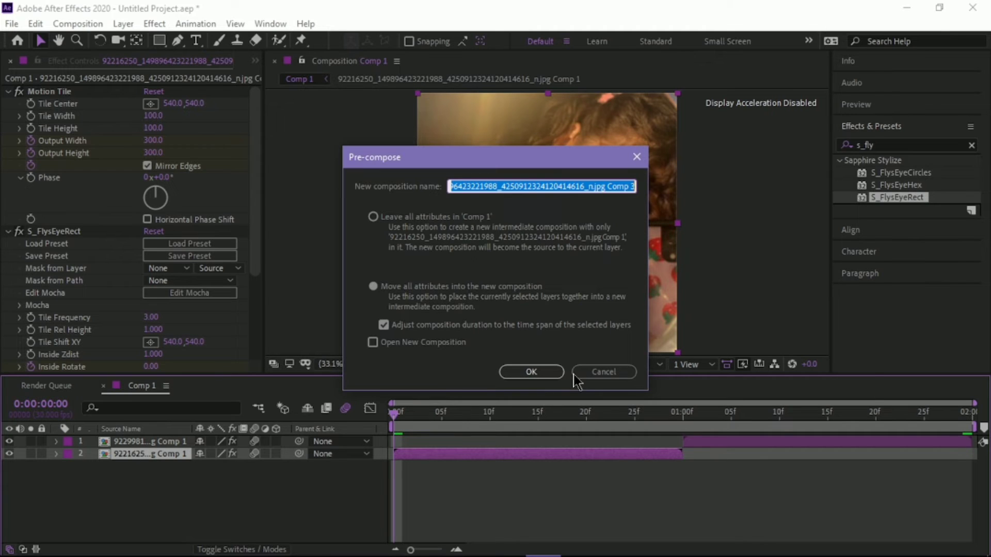
key(Return)
right_click(707, 442)
click(761, 380)
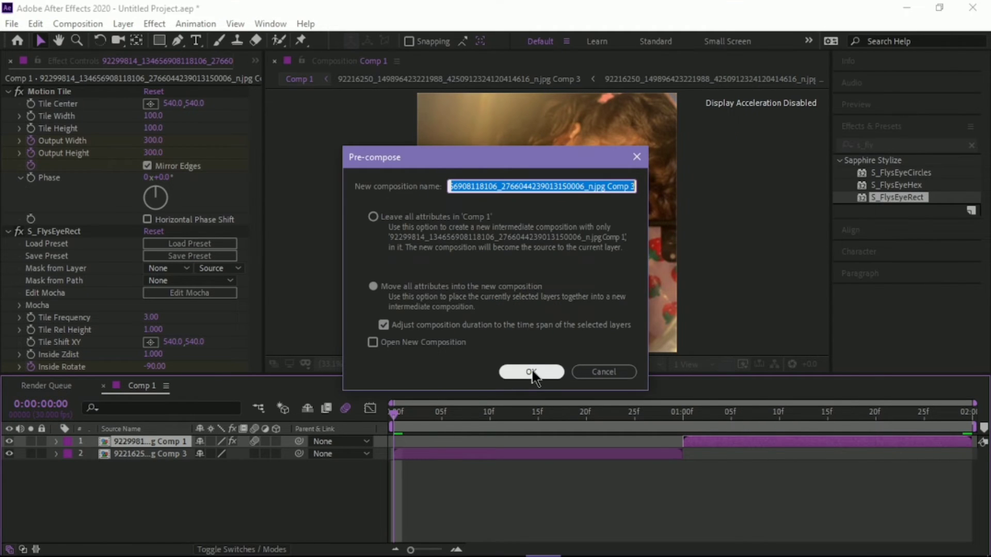
click(531, 371)
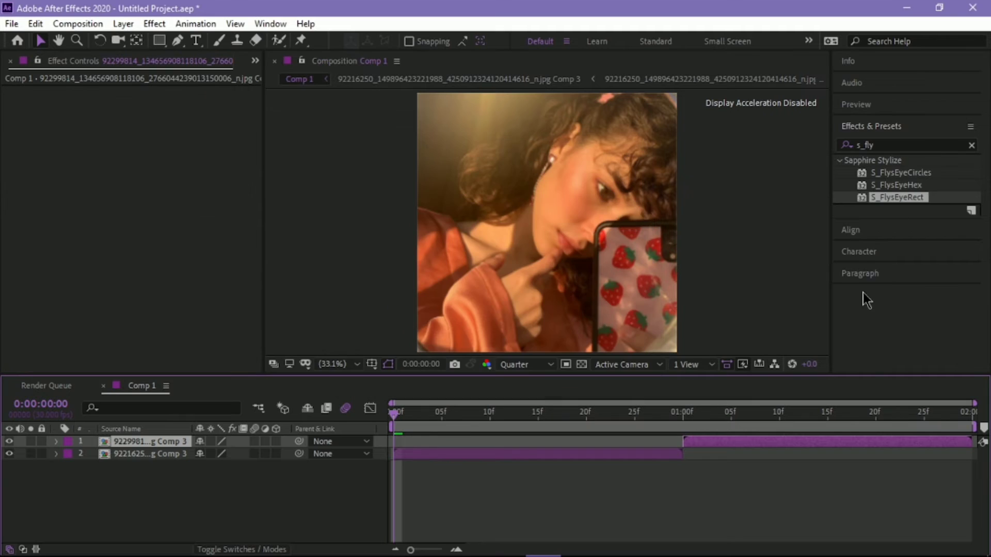
Turn on motion blur for both precomp layers.
shift+click(258, 454)
click(256, 454)
click(523, 503)
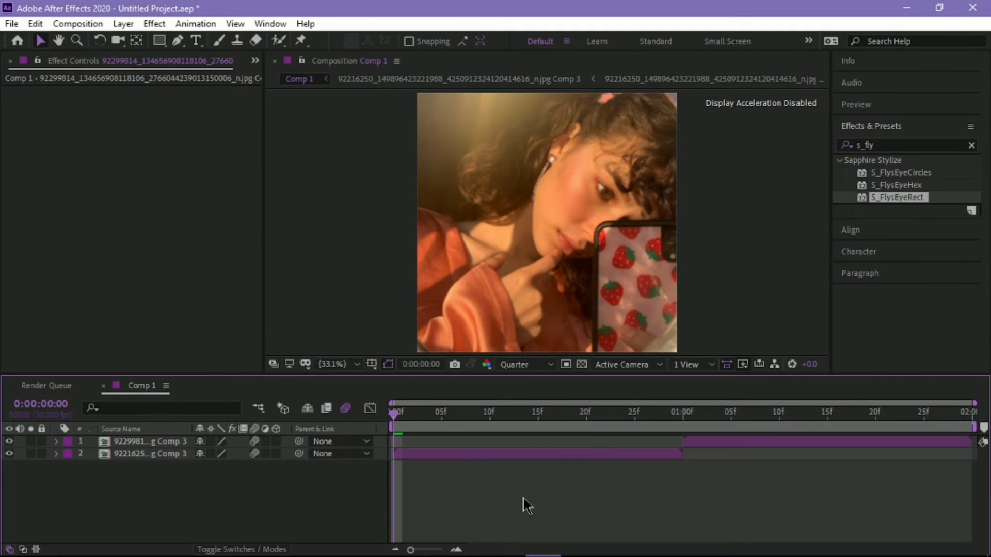
Search 'blurmocurves' and drag S_BlurMoCurves onto the opening clip's layer.
click(890, 142)
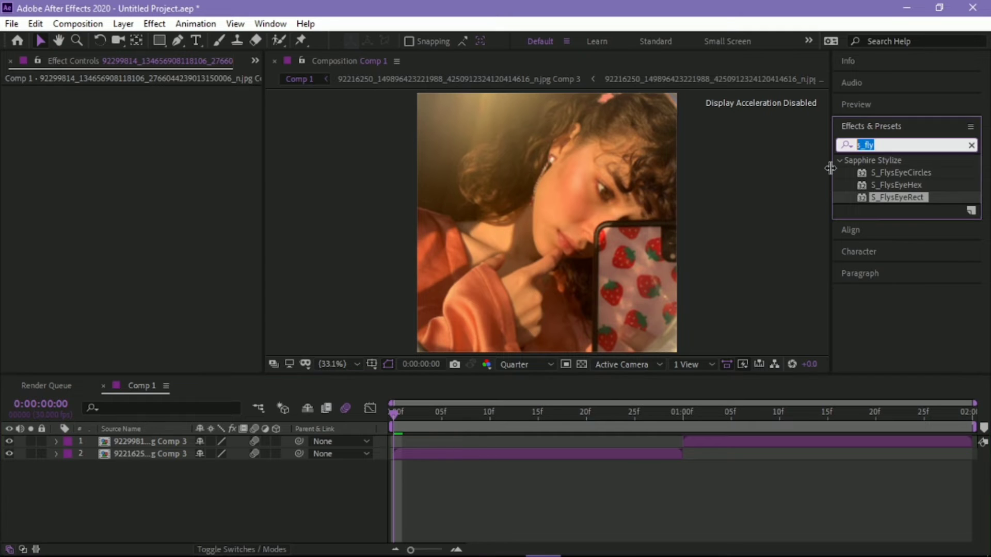
text(b)
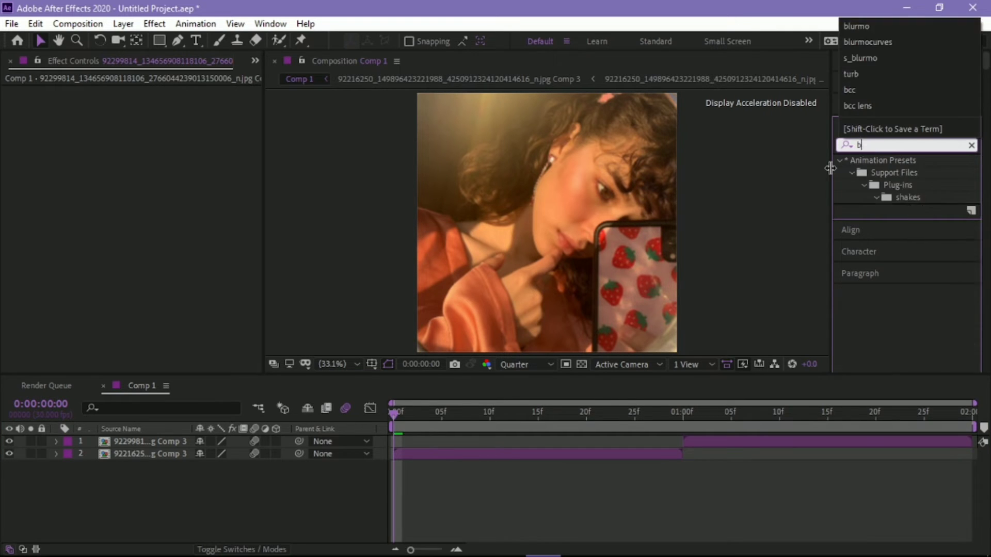
text(lurmocurves)
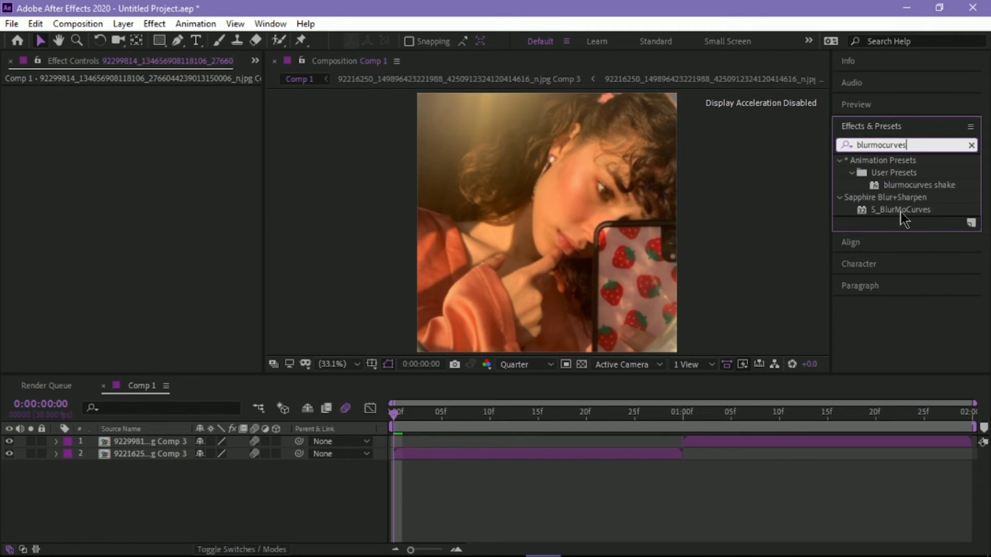
drag(900, 210, 514, 454)
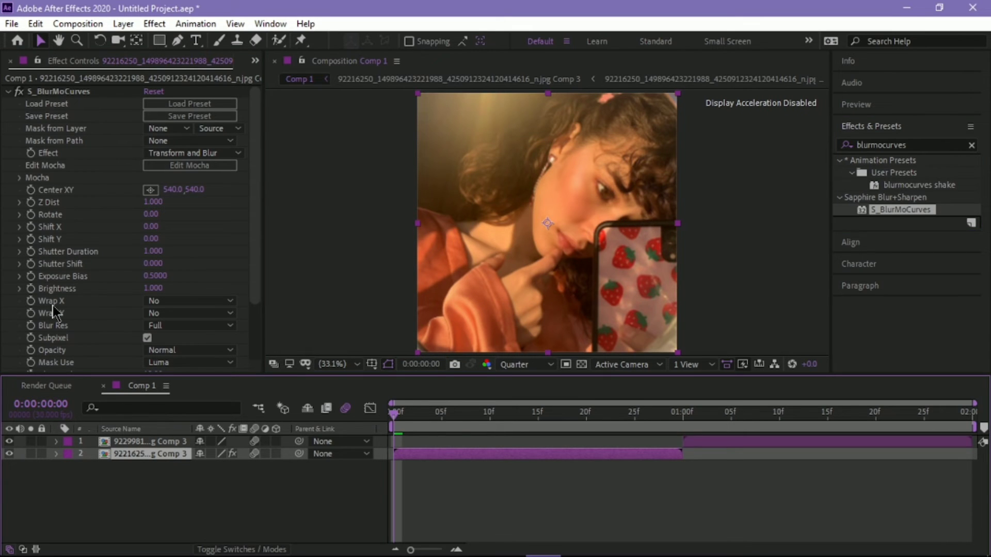
Set S_BlurMoCurves Wrap X and Wrap Y to Reflect.
click(189, 300)
click(175, 348)
click(188, 313)
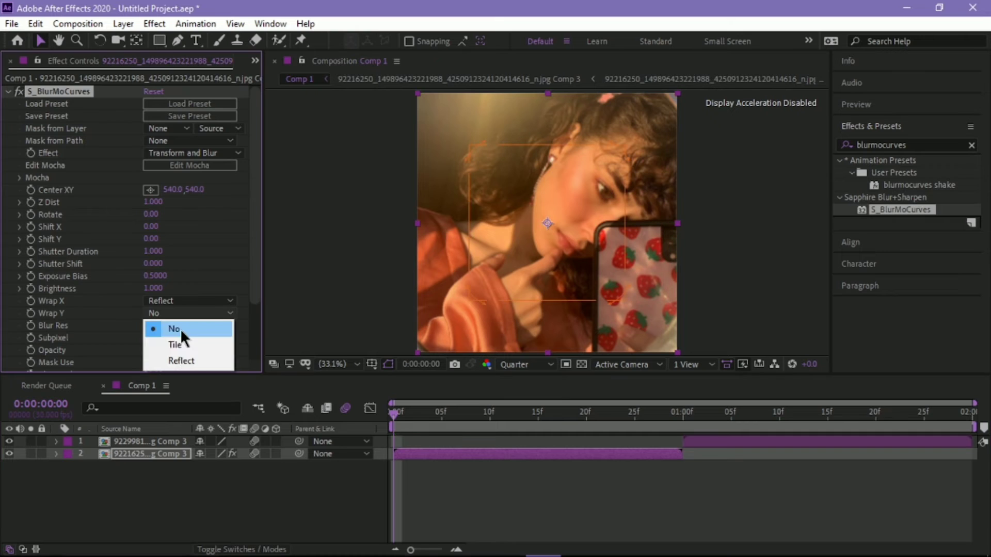
click(181, 360)
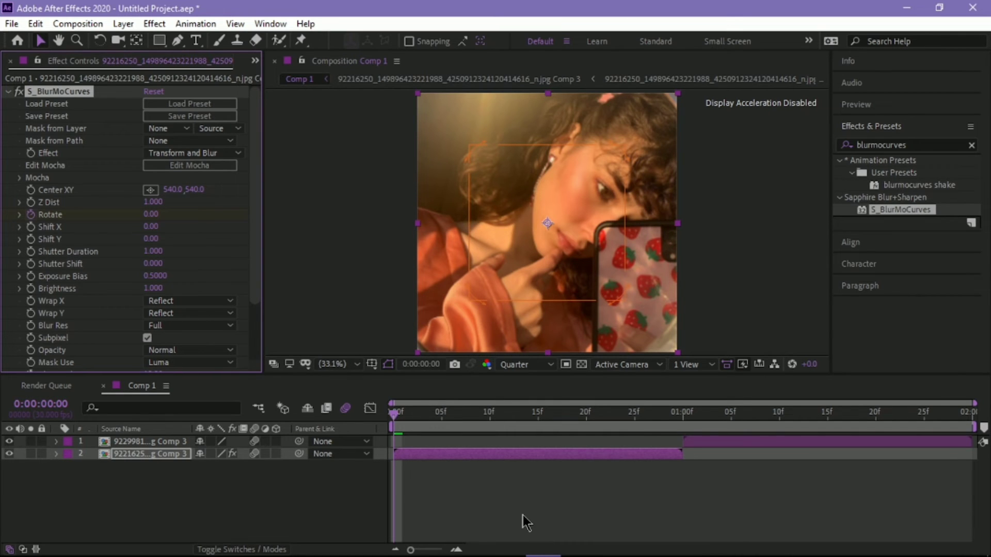
At one second, set the S_BlurMoCurves Rotate keyframe to -90.
click(683, 413)
key(u)
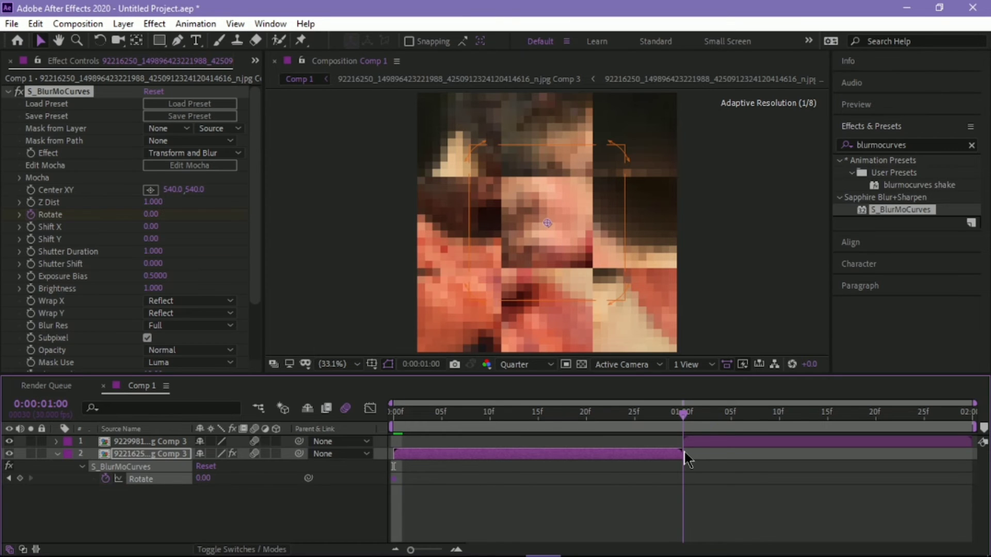
click(157, 214)
text(-90)
key(Return)
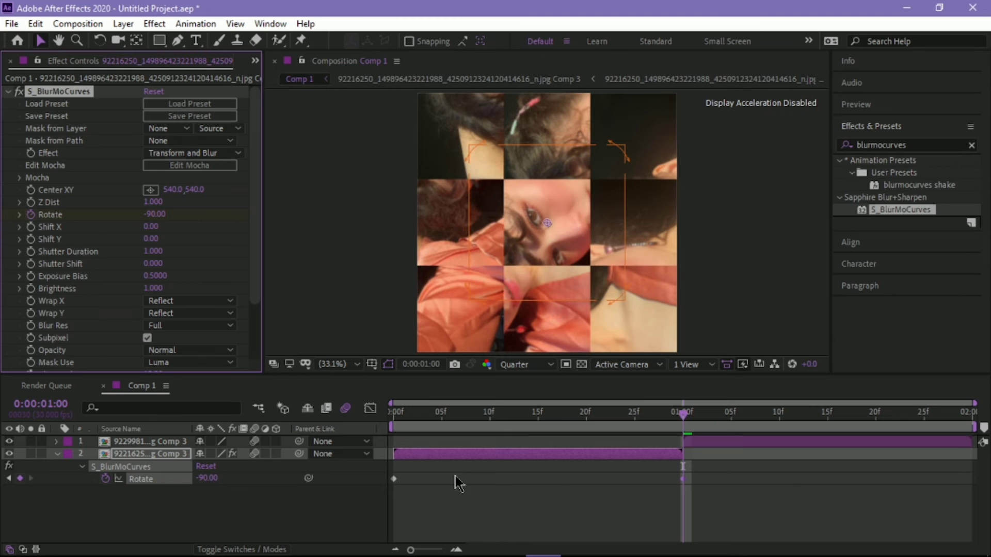
Easy Ease the Rotate keyframes and reshape the curve to start slowly and accelerate into -90.
click(388, 500)
right_click(394, 478)
mouse_move(436, 467)
click(591, 374)
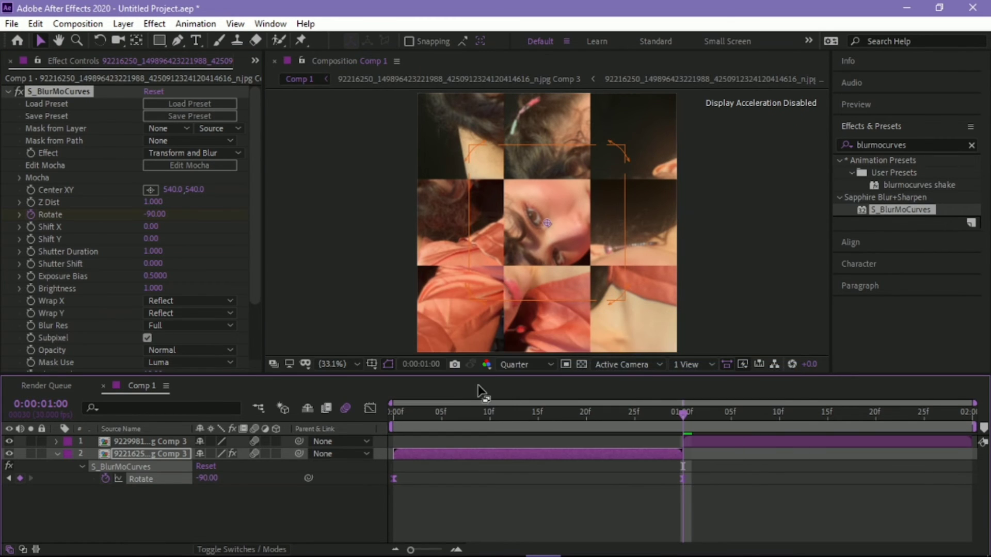
click(370, 409)
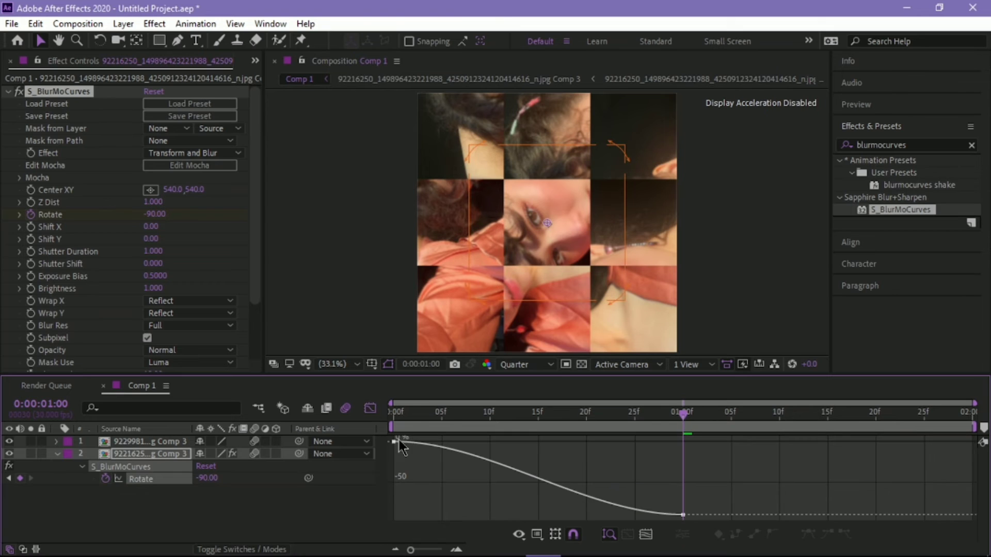
click(595, 512)
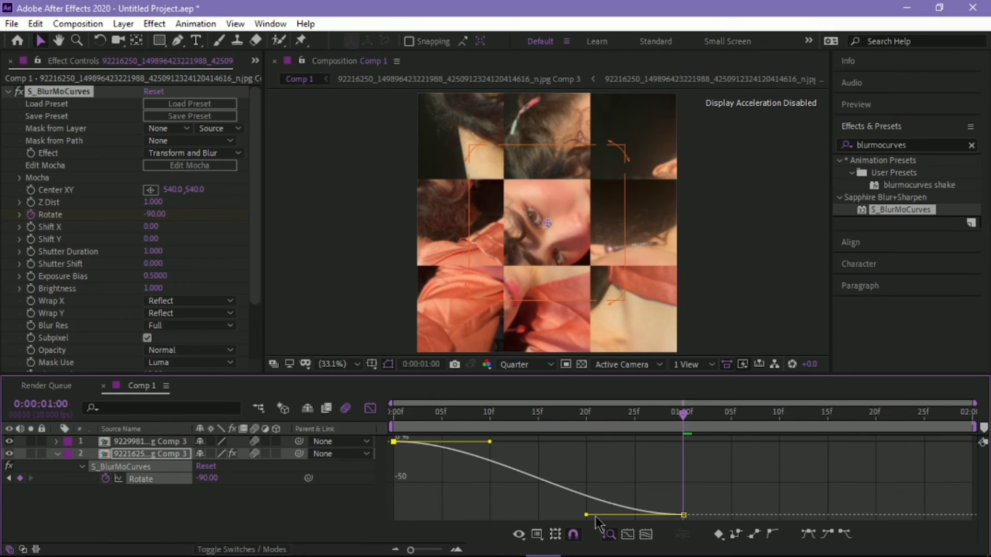
drag(595, 516, 708, 473)
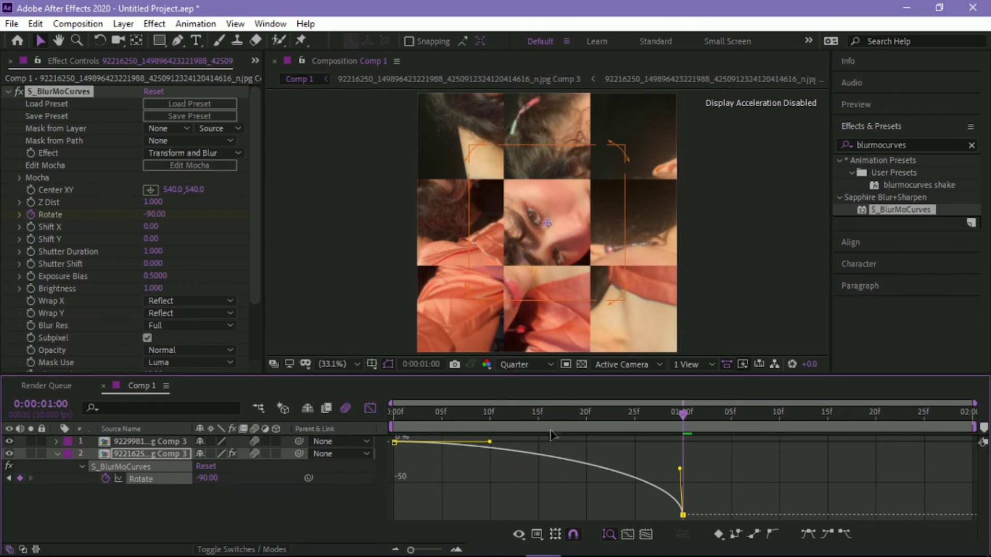
drag(489, 442, 655, 441)
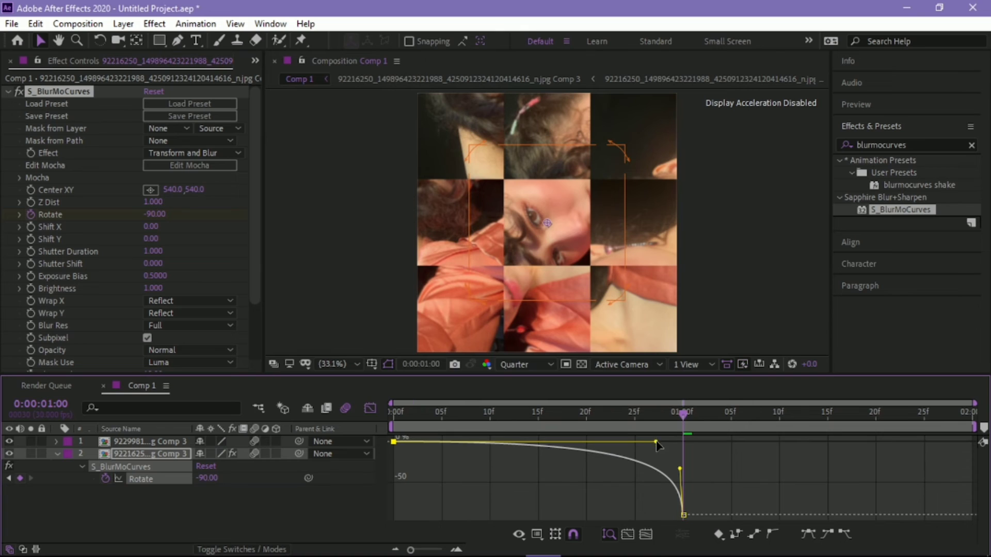
click(370, 408)
Apply S_BlurMoCurves to the second clip and set Wrap X and Wrap Y to Reflect.
key(u)
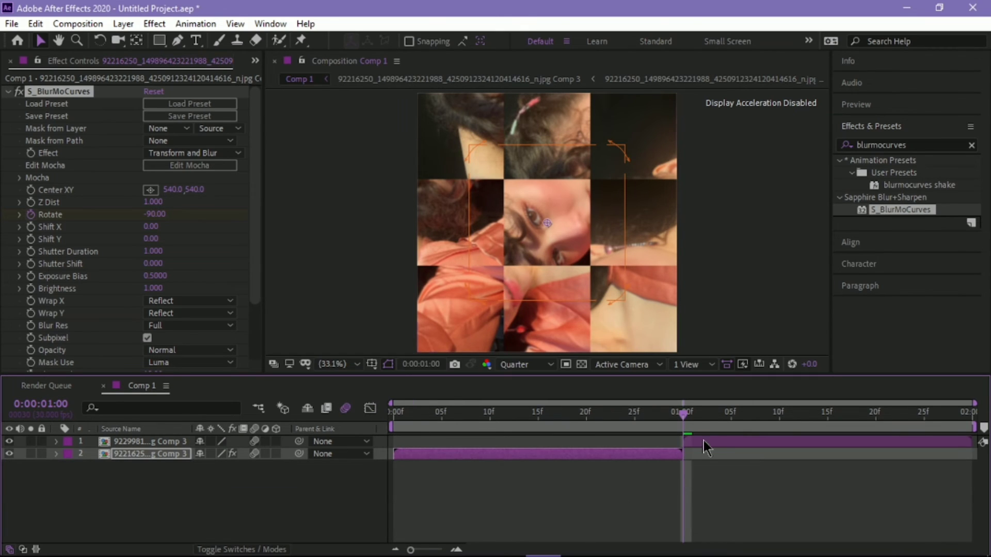
click(705, 443)
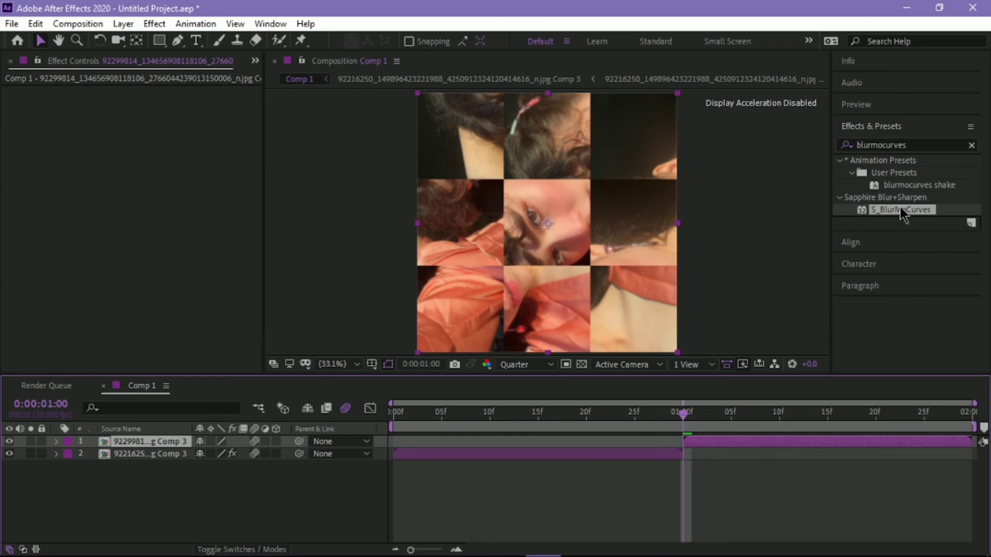
drag(900, 209, 738, 440)
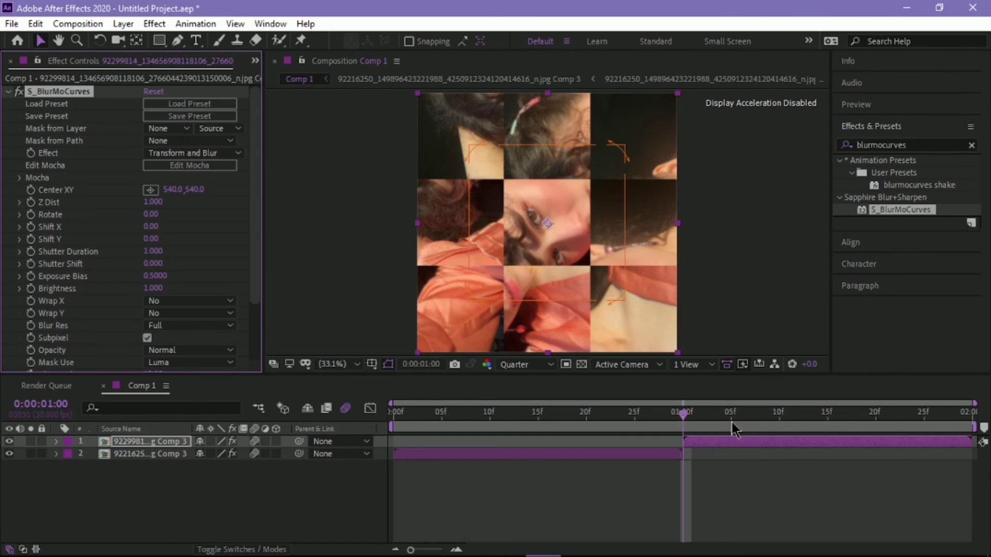
click(735, 423)
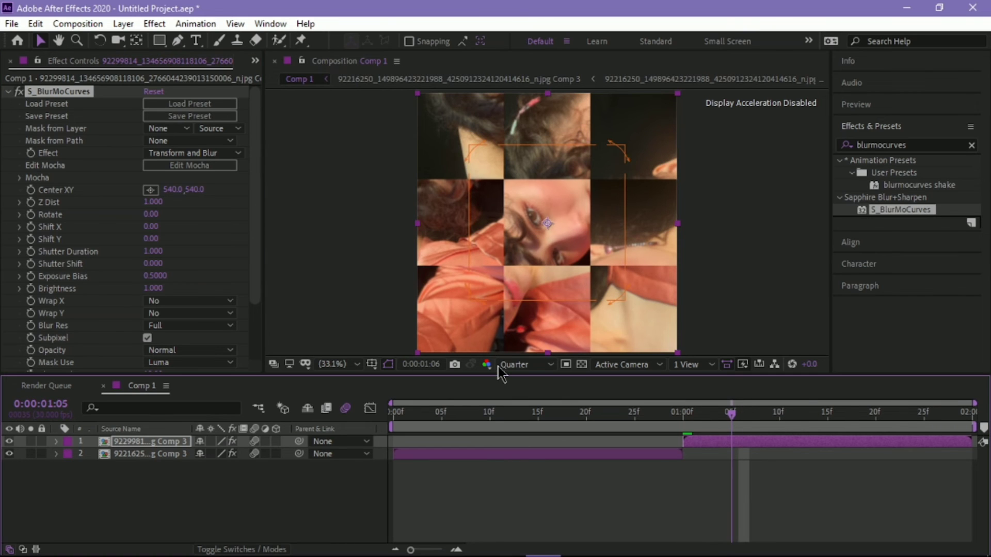
click(180, 301)
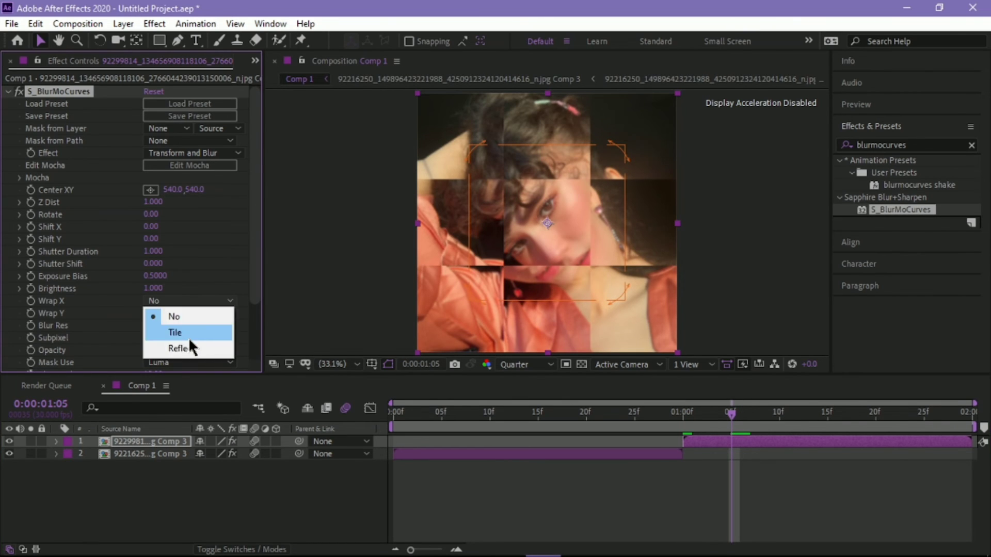
click(181, 349)
click(169, 313)
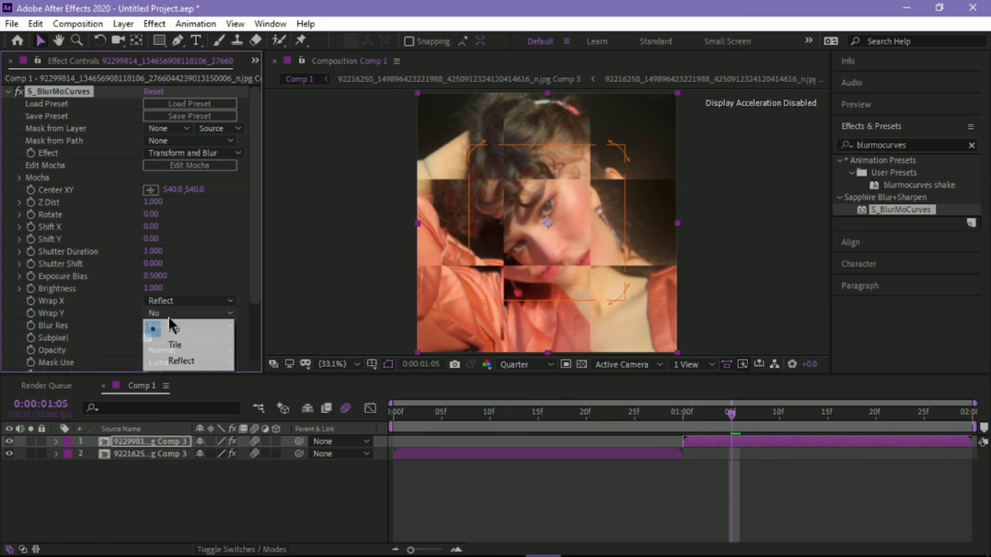
click(167, 361)
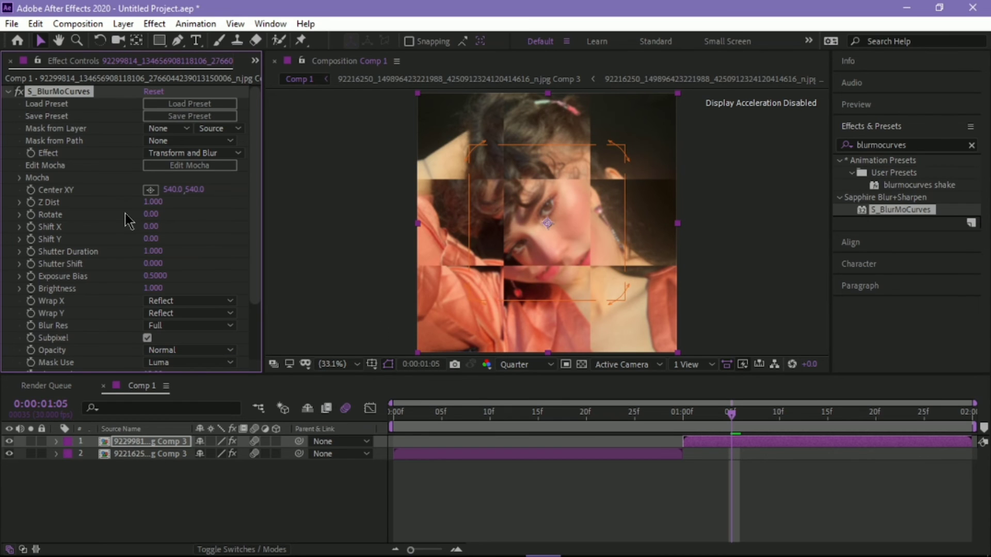
Keyframe Rotate at 90 at one second and 0 at the clip's end.
drag(731, 413, 683, 428)
click(31, 215)
click(151, 214)
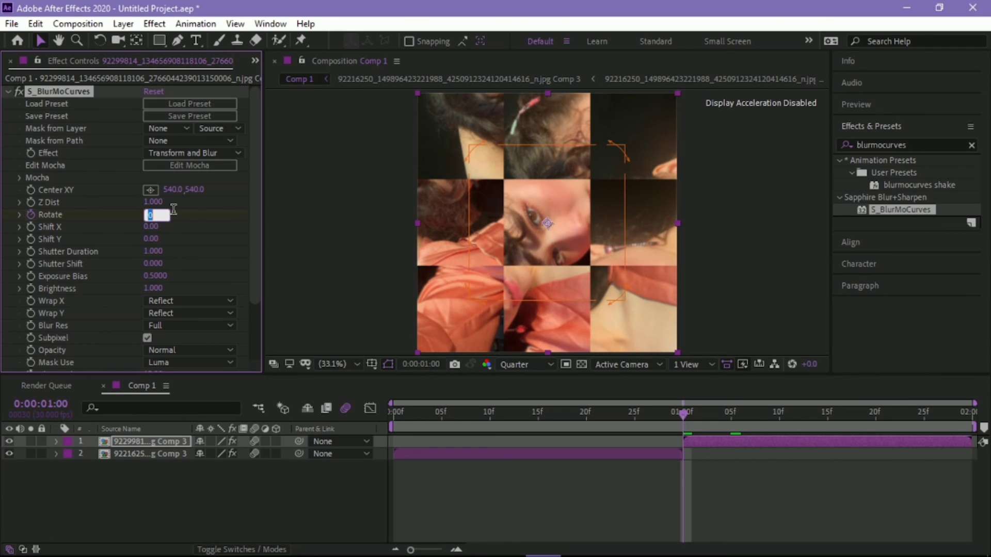
text(90)
key(Return)
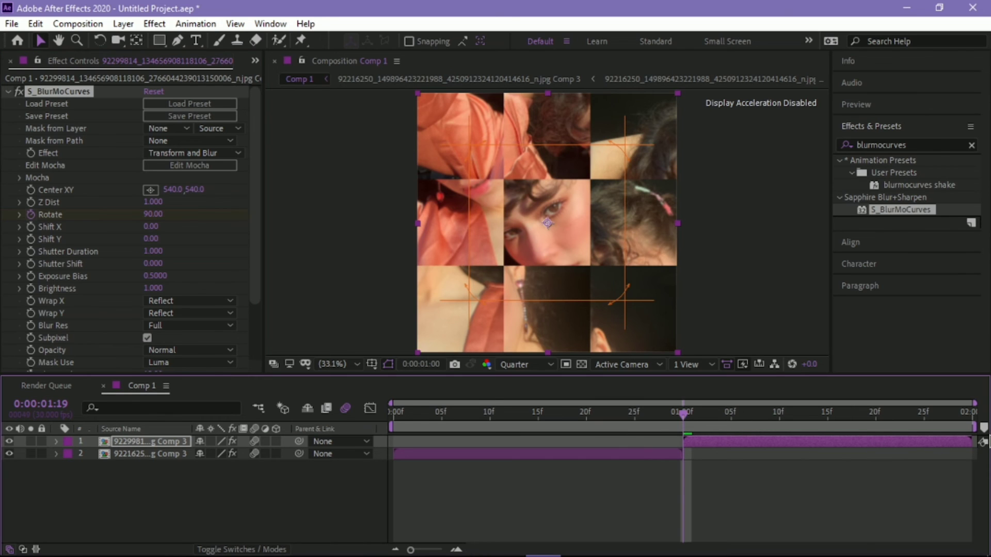
drag(684, 423, 977, 442)
key(u)
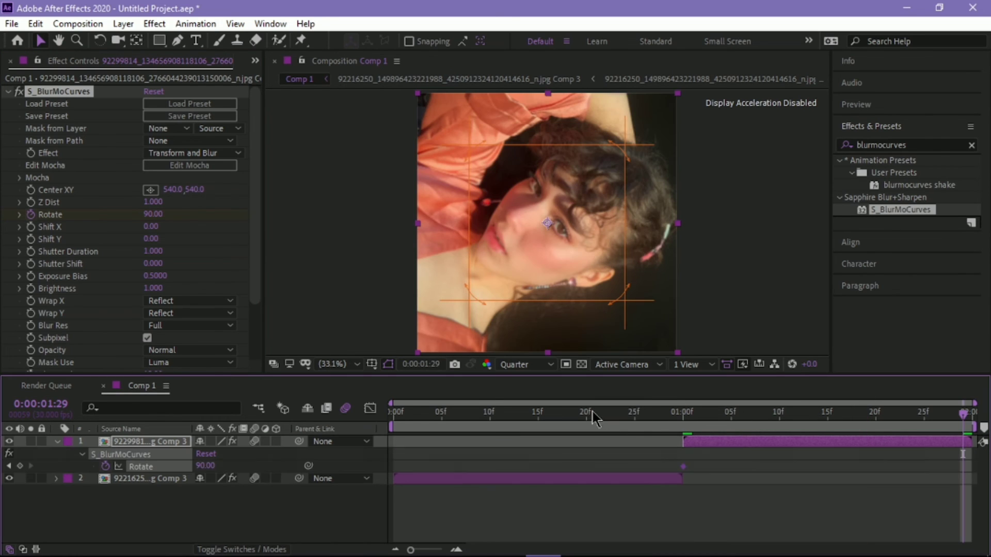
click(150, 214)
text(0)
key(Return)
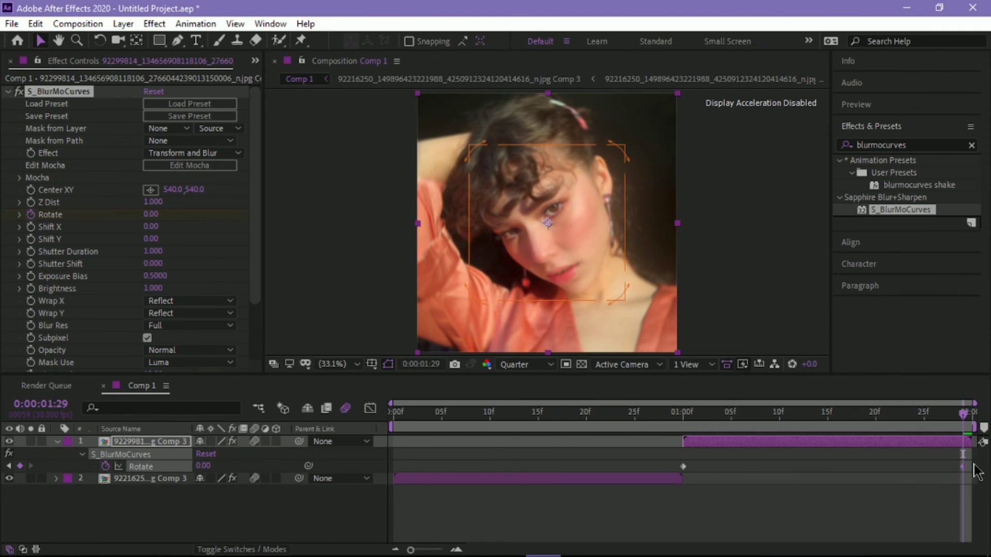
Nudge the ending Rotate keyframe slightly later and Easy Ease both keyframes.
drag(963, 467, 972, 466)
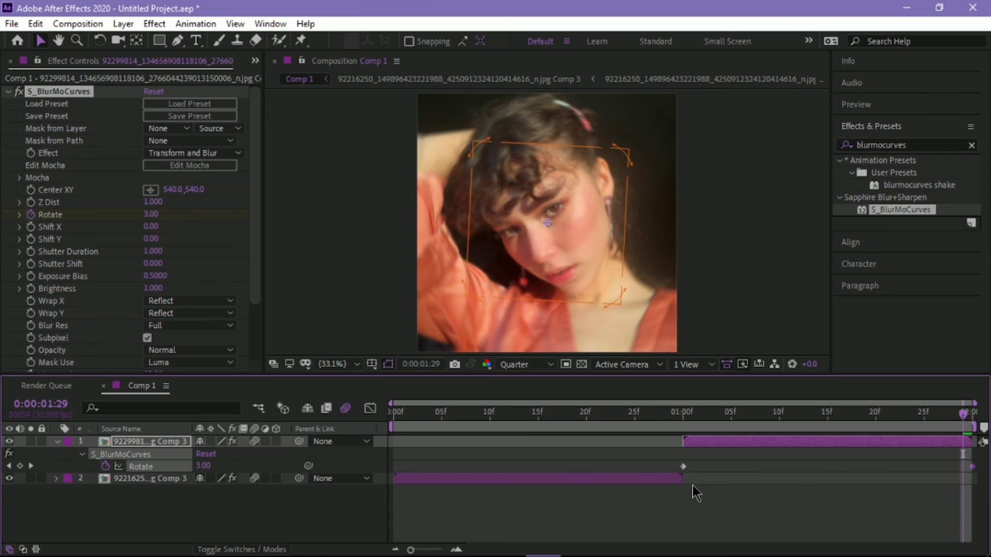
right_click(684, 467)
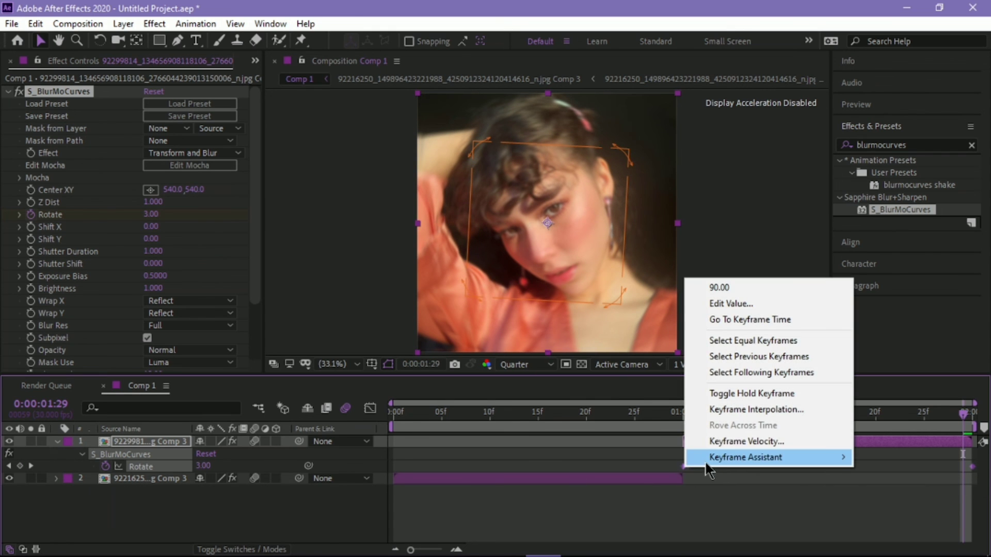
mouse_move(705, 459)
click(505, 368)
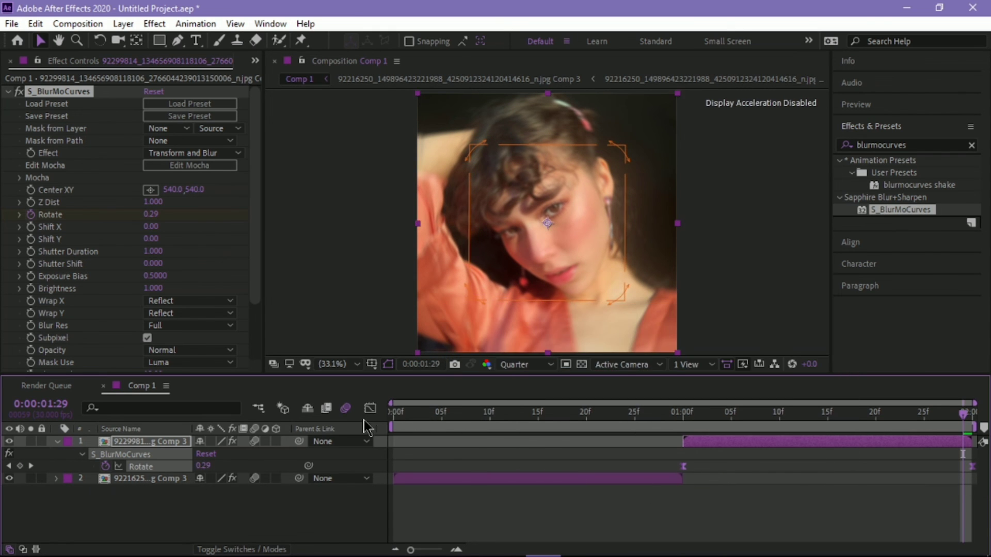